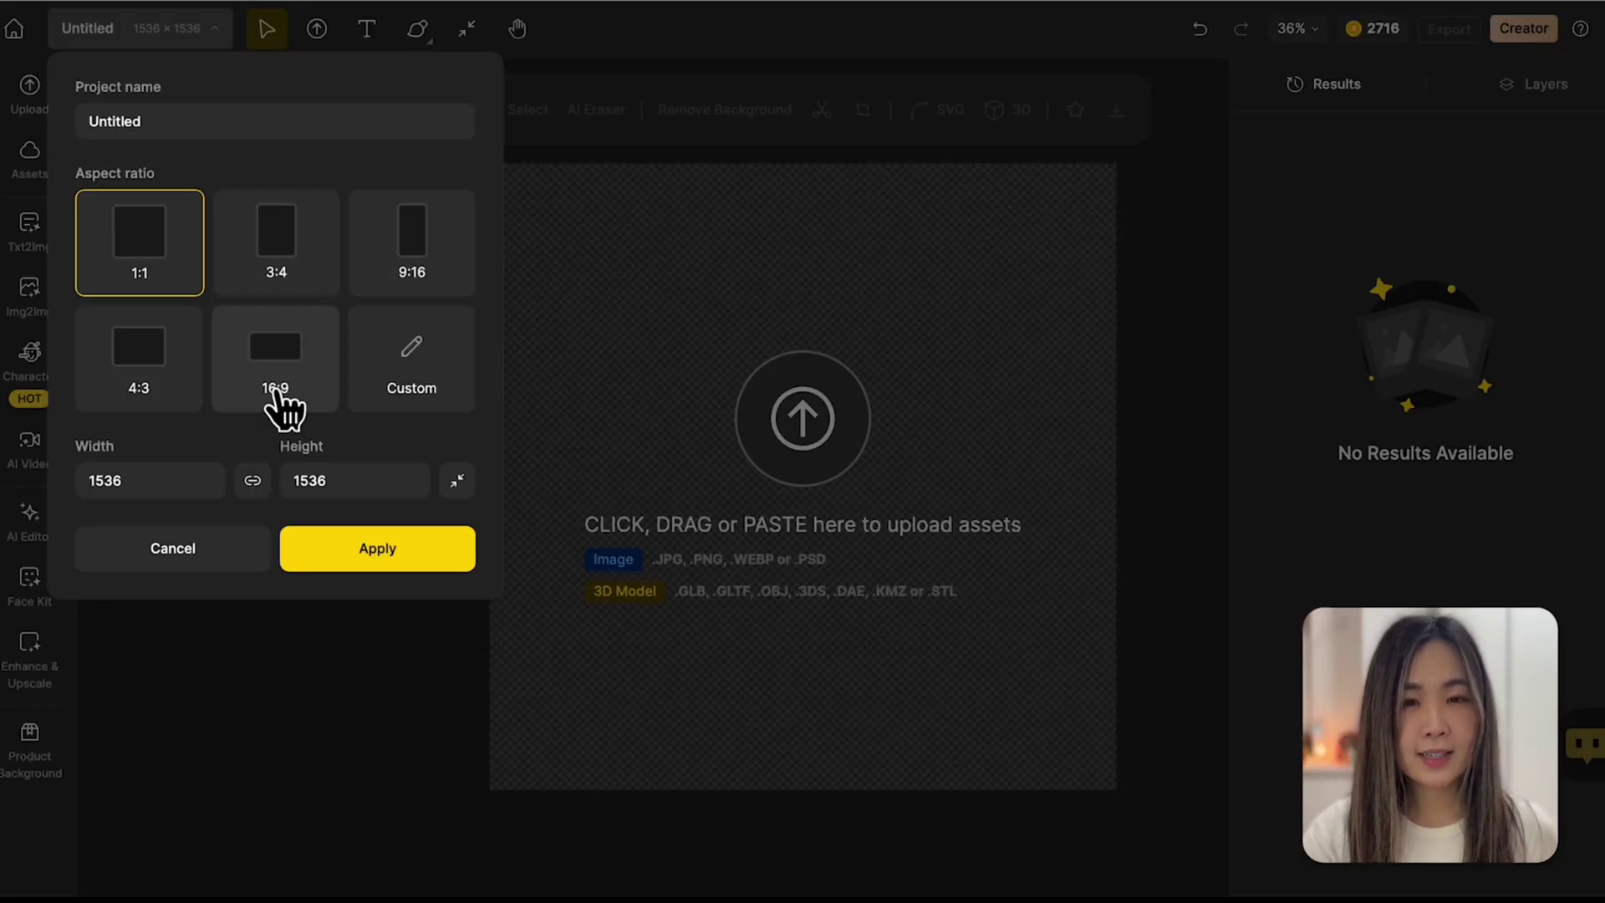
Apply a 16:9 canvas, then convert an example chair image to 3D and play its preview.
left_click(281, 401)
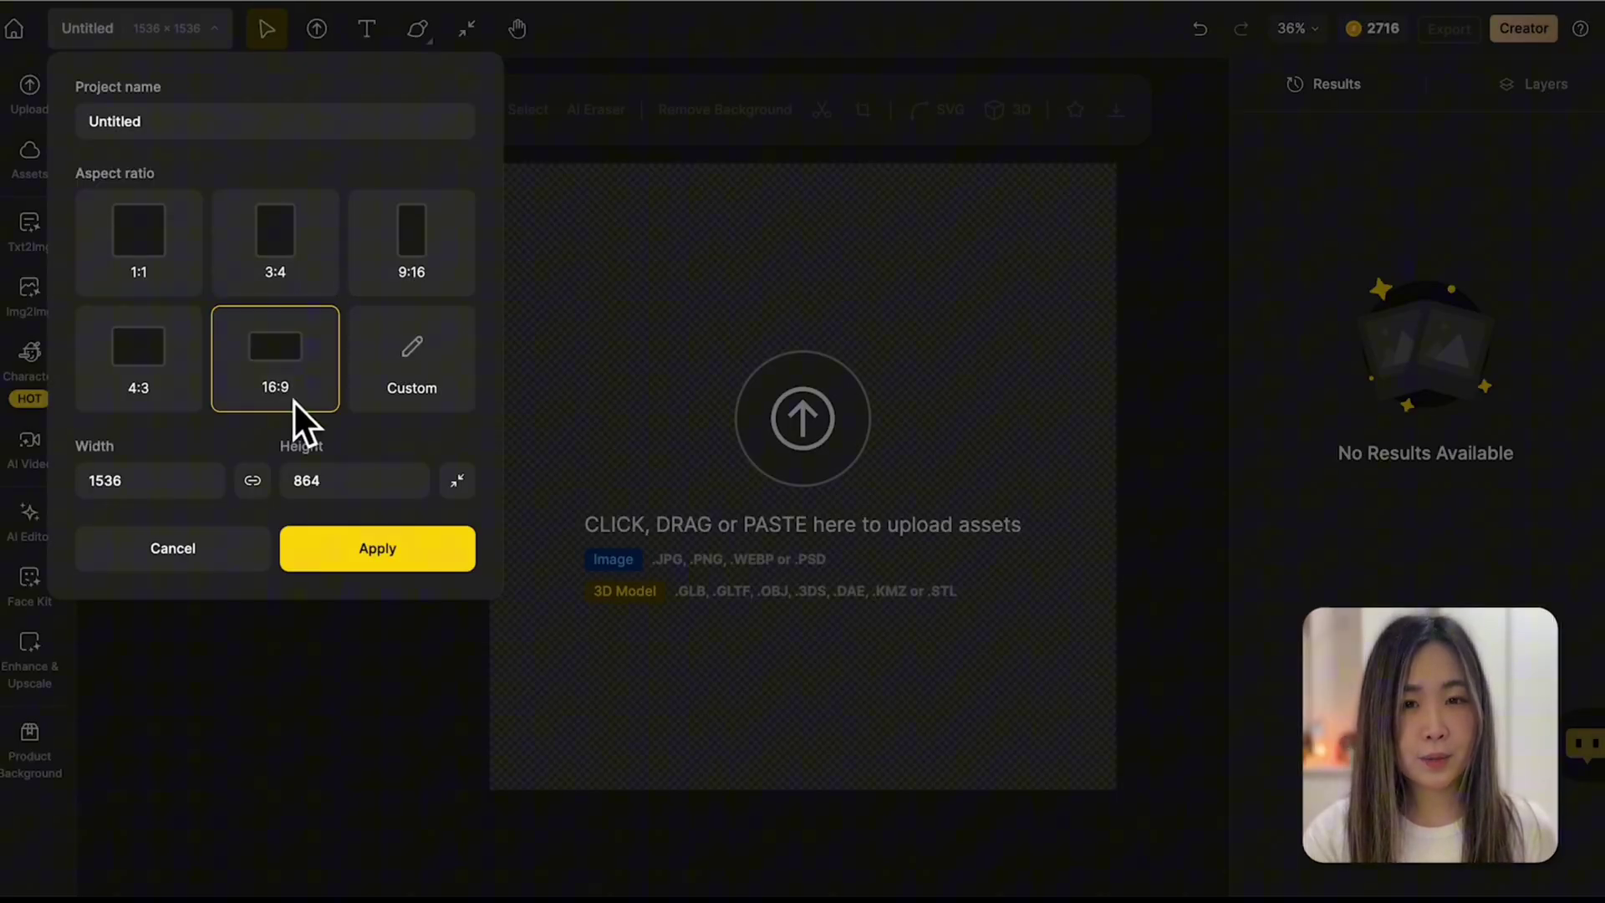
left_click(387, 562)
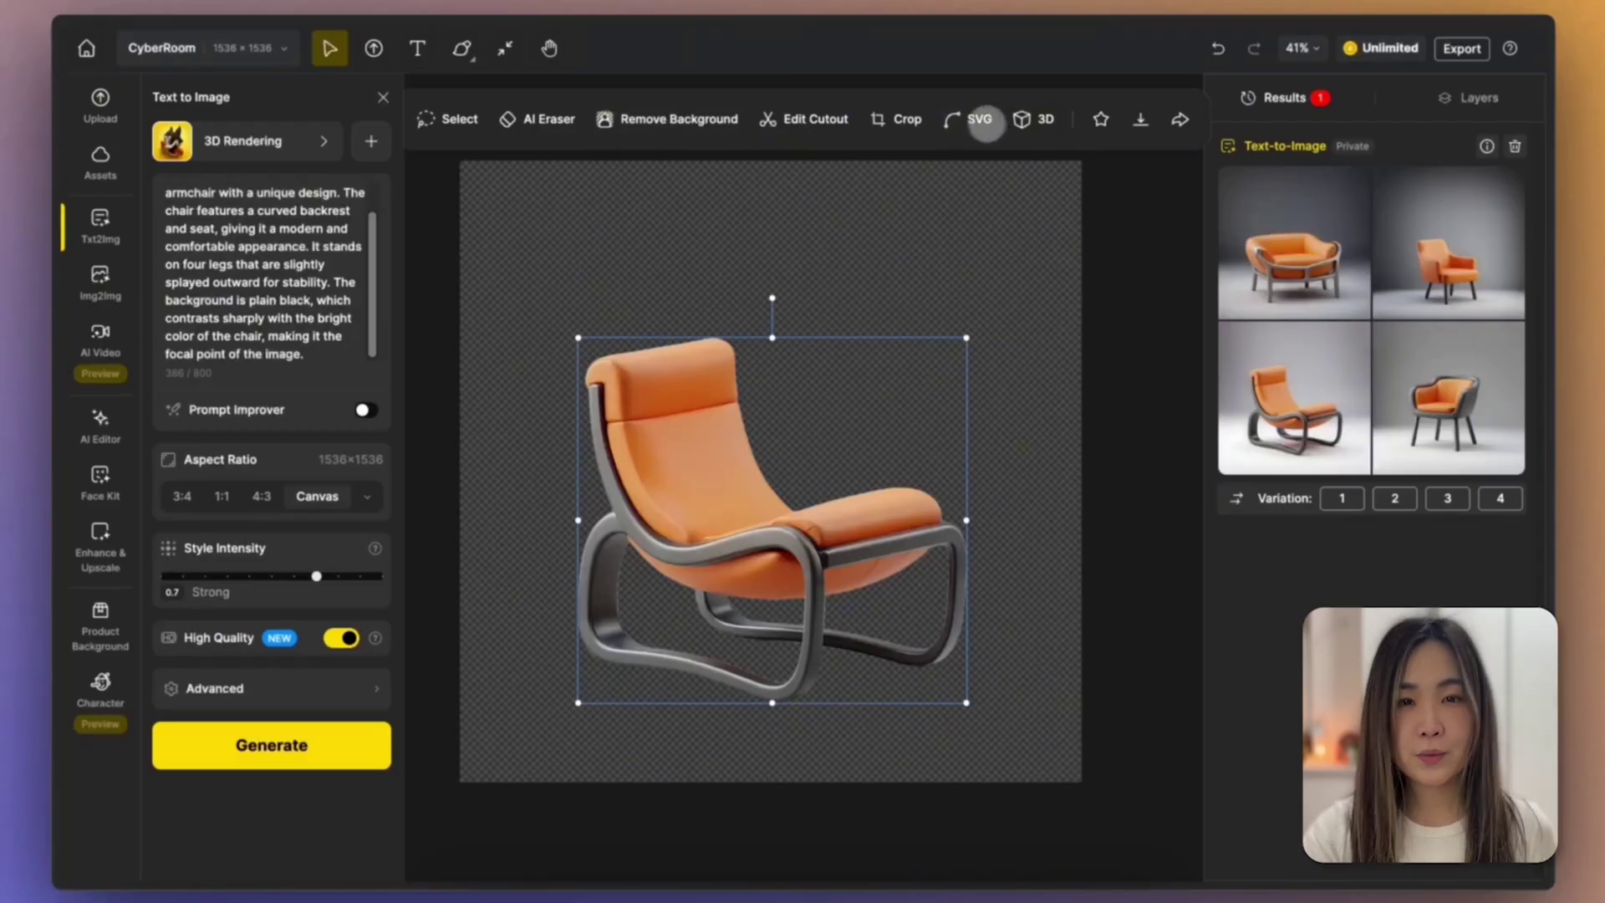
left_click(1033, 118)
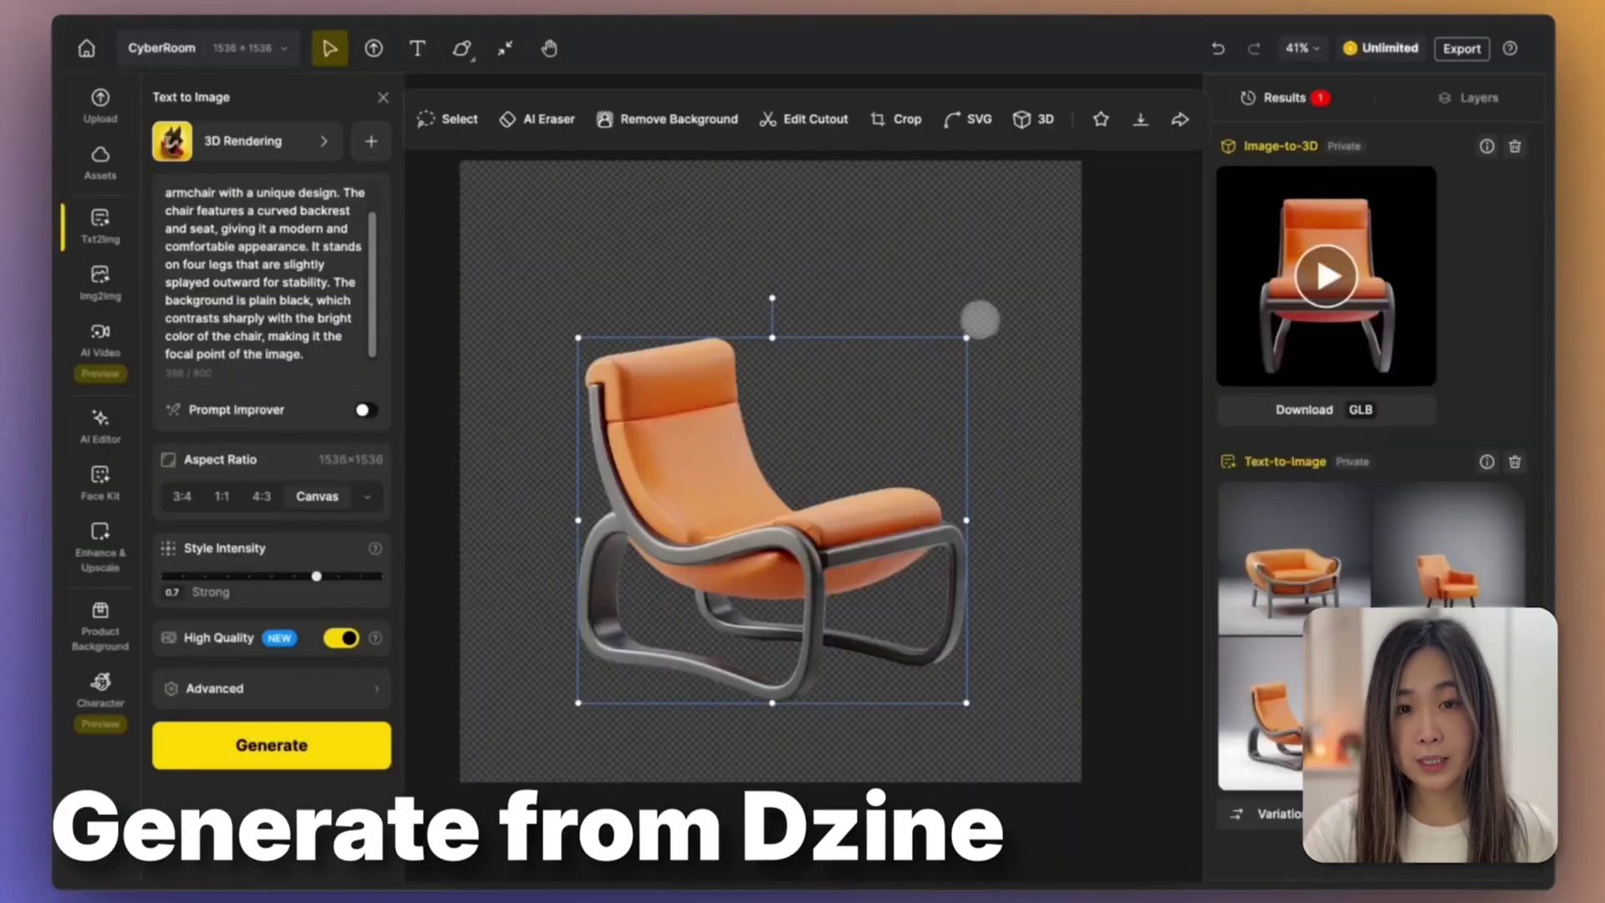
left_click(1324, 267)
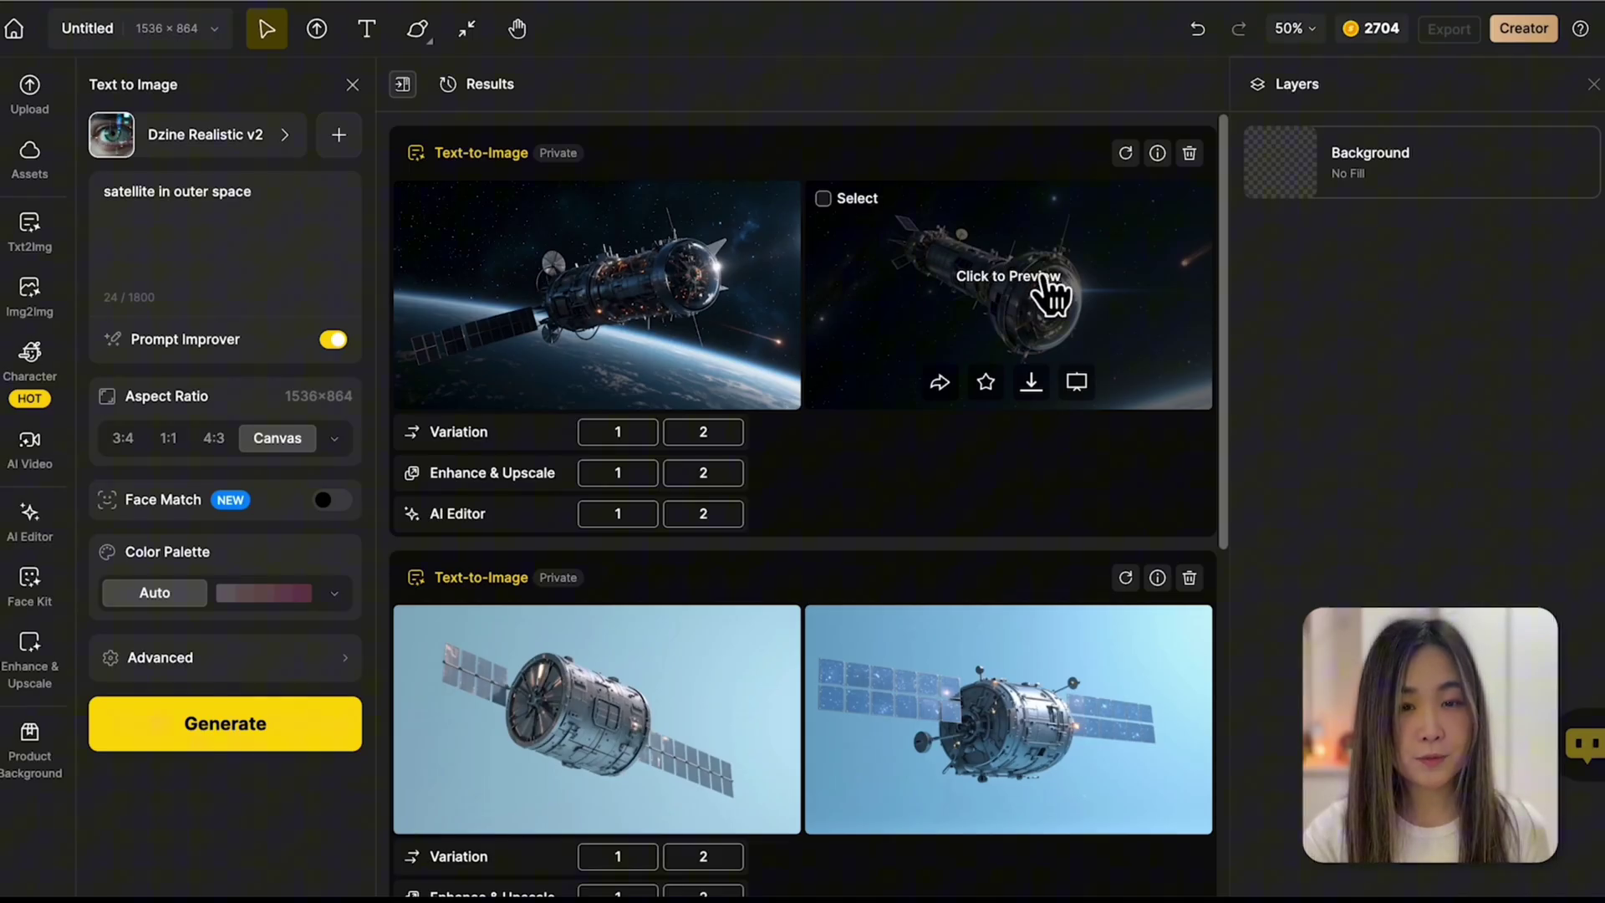
Place the satellite render on the canvas and request its 3D model, which asks for background removal.
left_click(1051, 293)
scroll(987, 353, "down", 2)
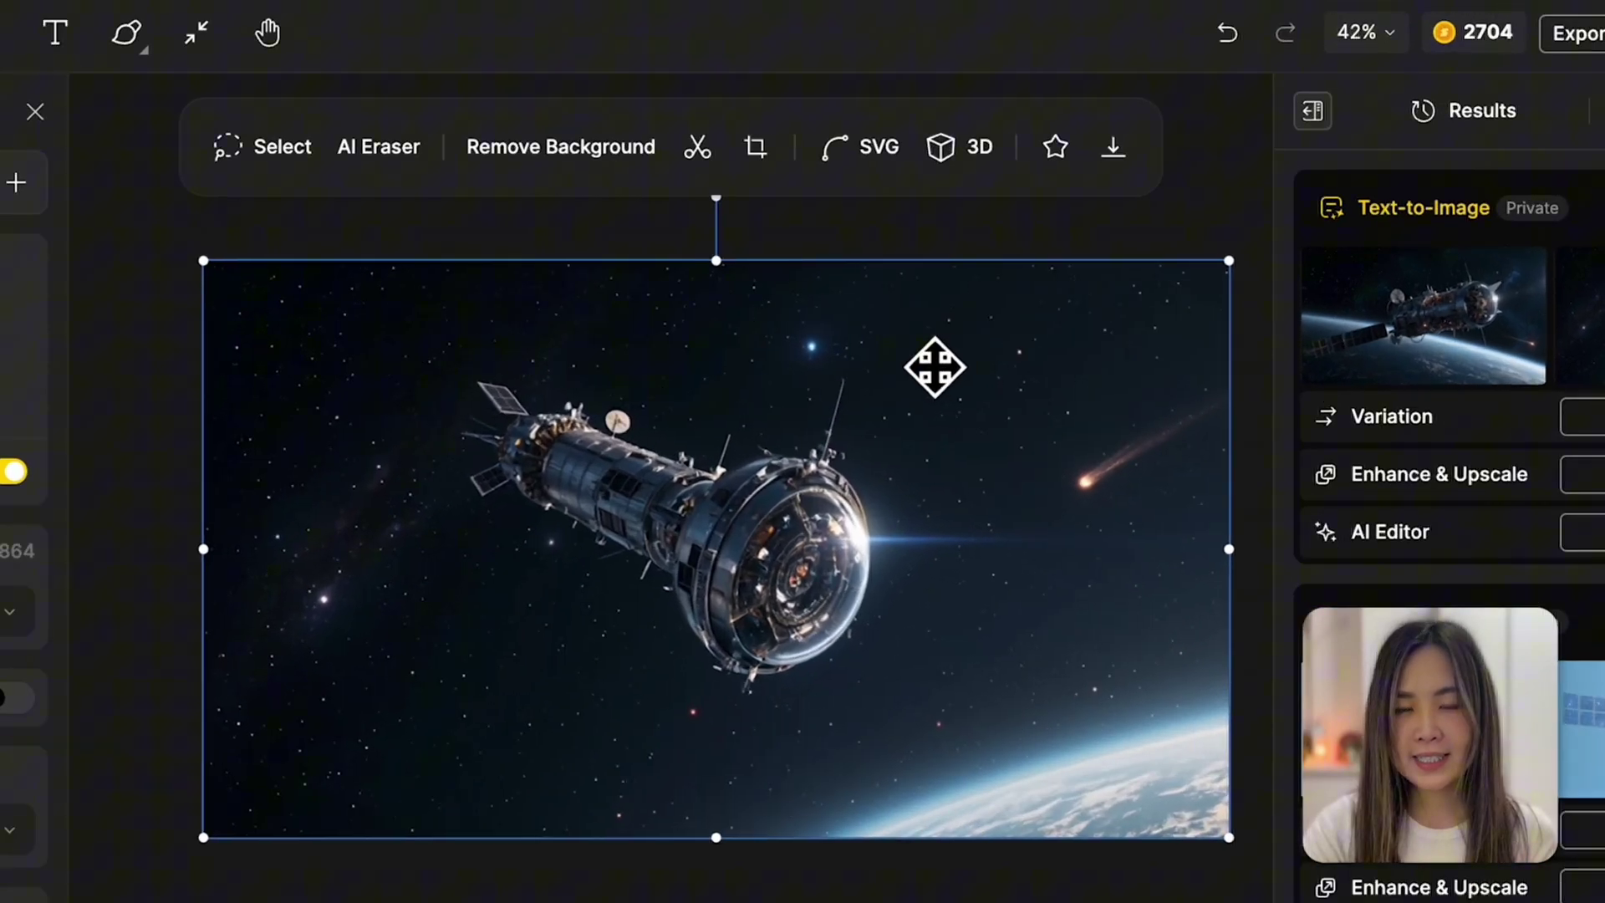
left_click_drag(932, 362, 999, 362)
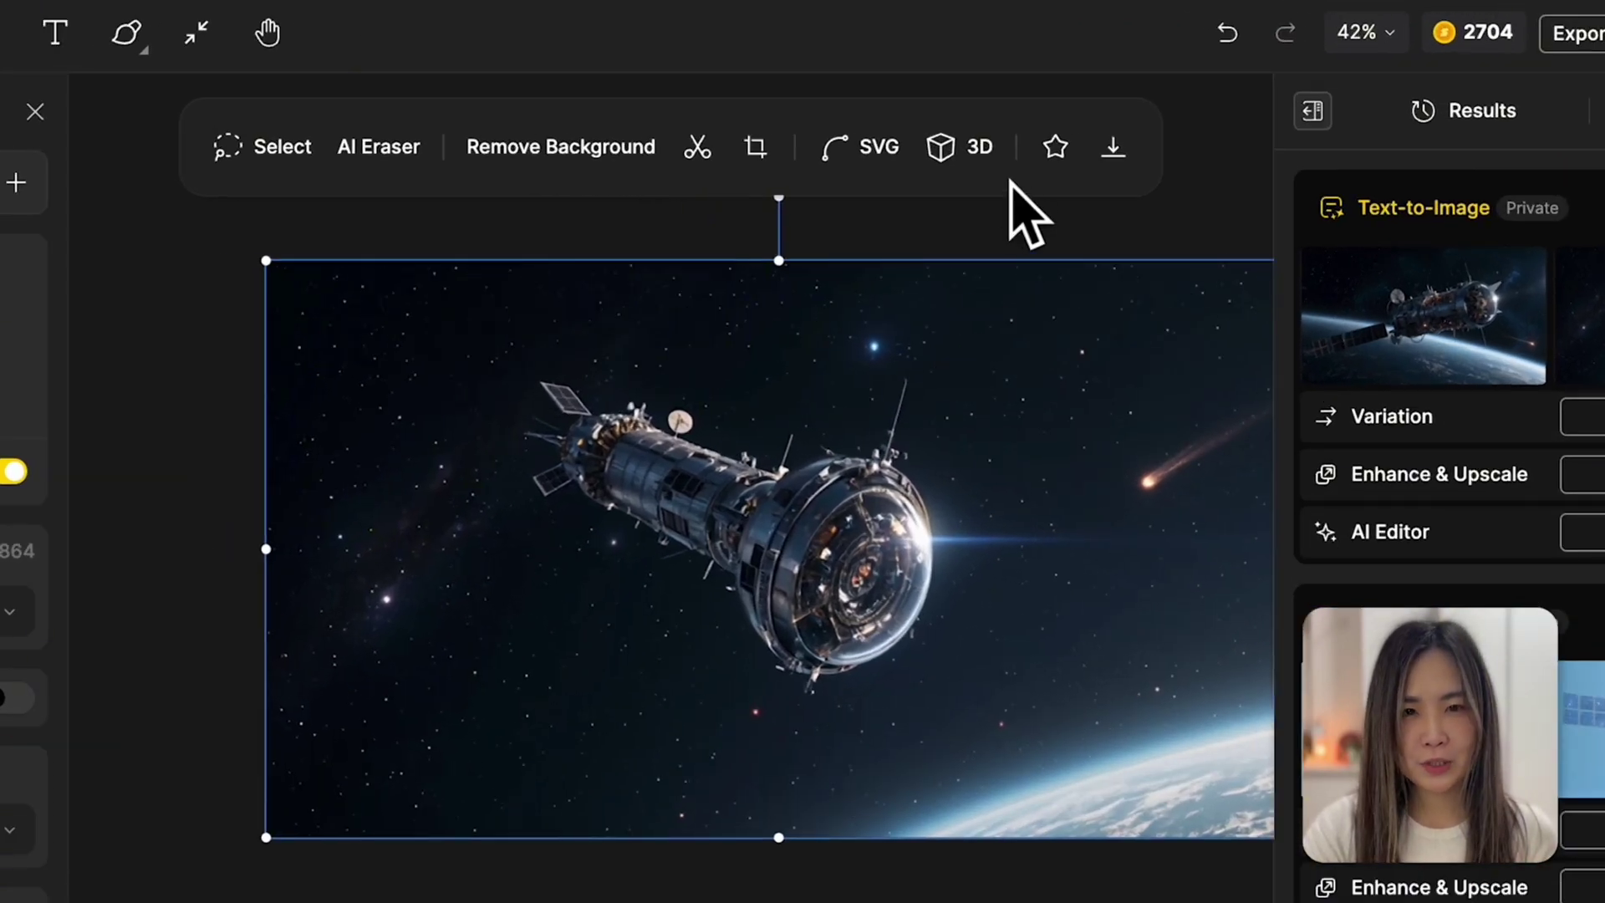
key("ctrl+z")
left_click(966, 149)
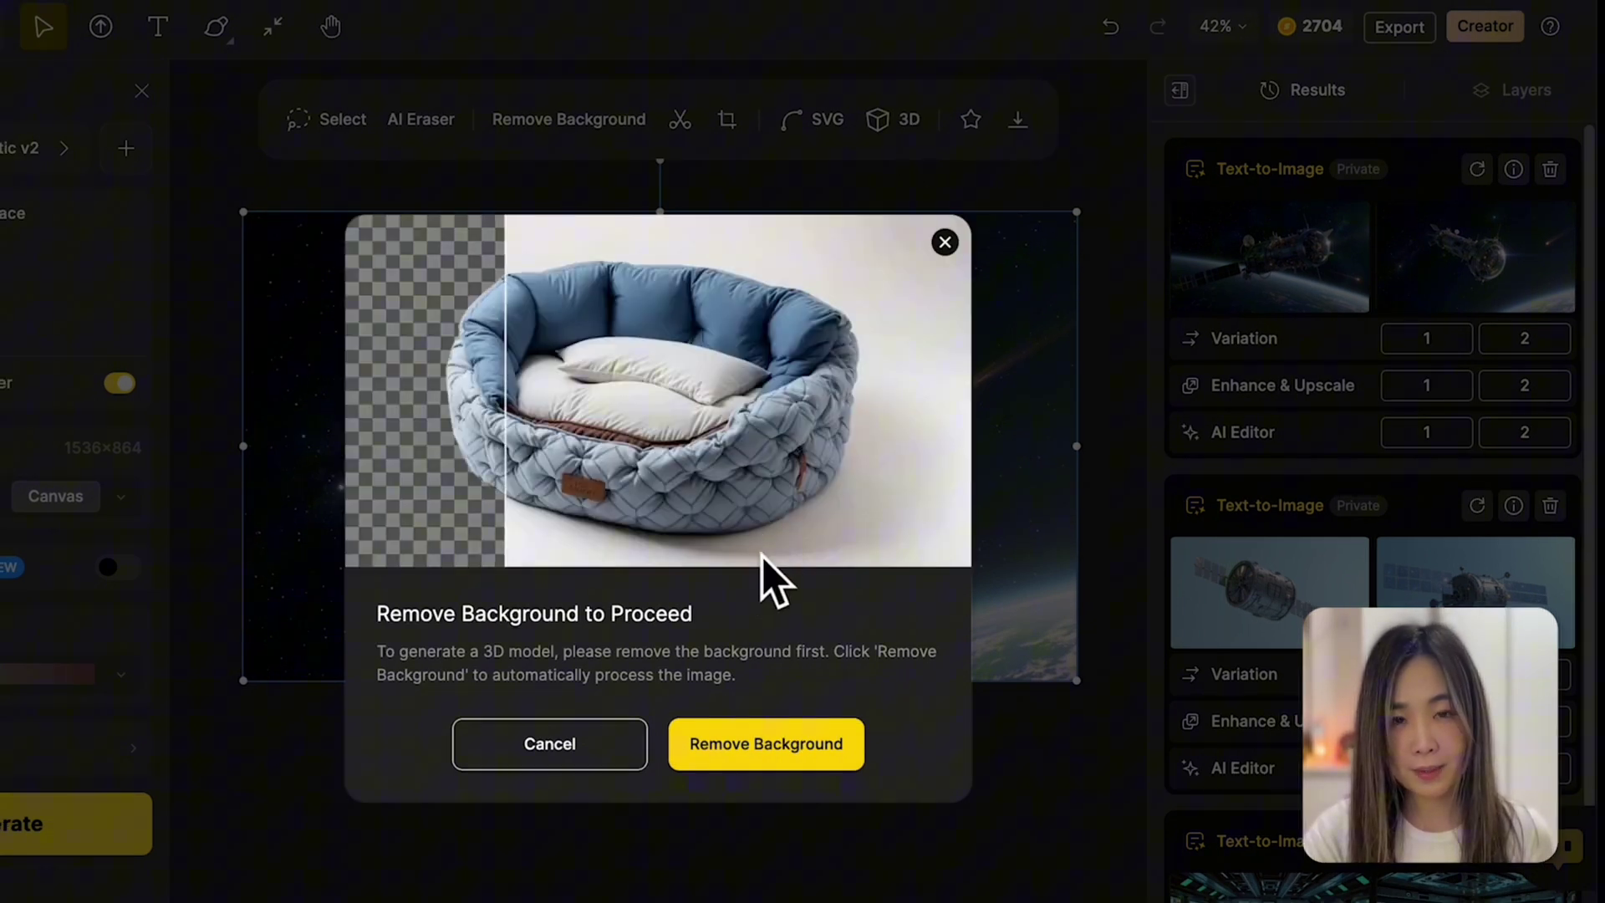
Remove the satellite's background, leaving 3D Model options at Simple mesh, 512 texture, GLB.
left_click(766, 748)
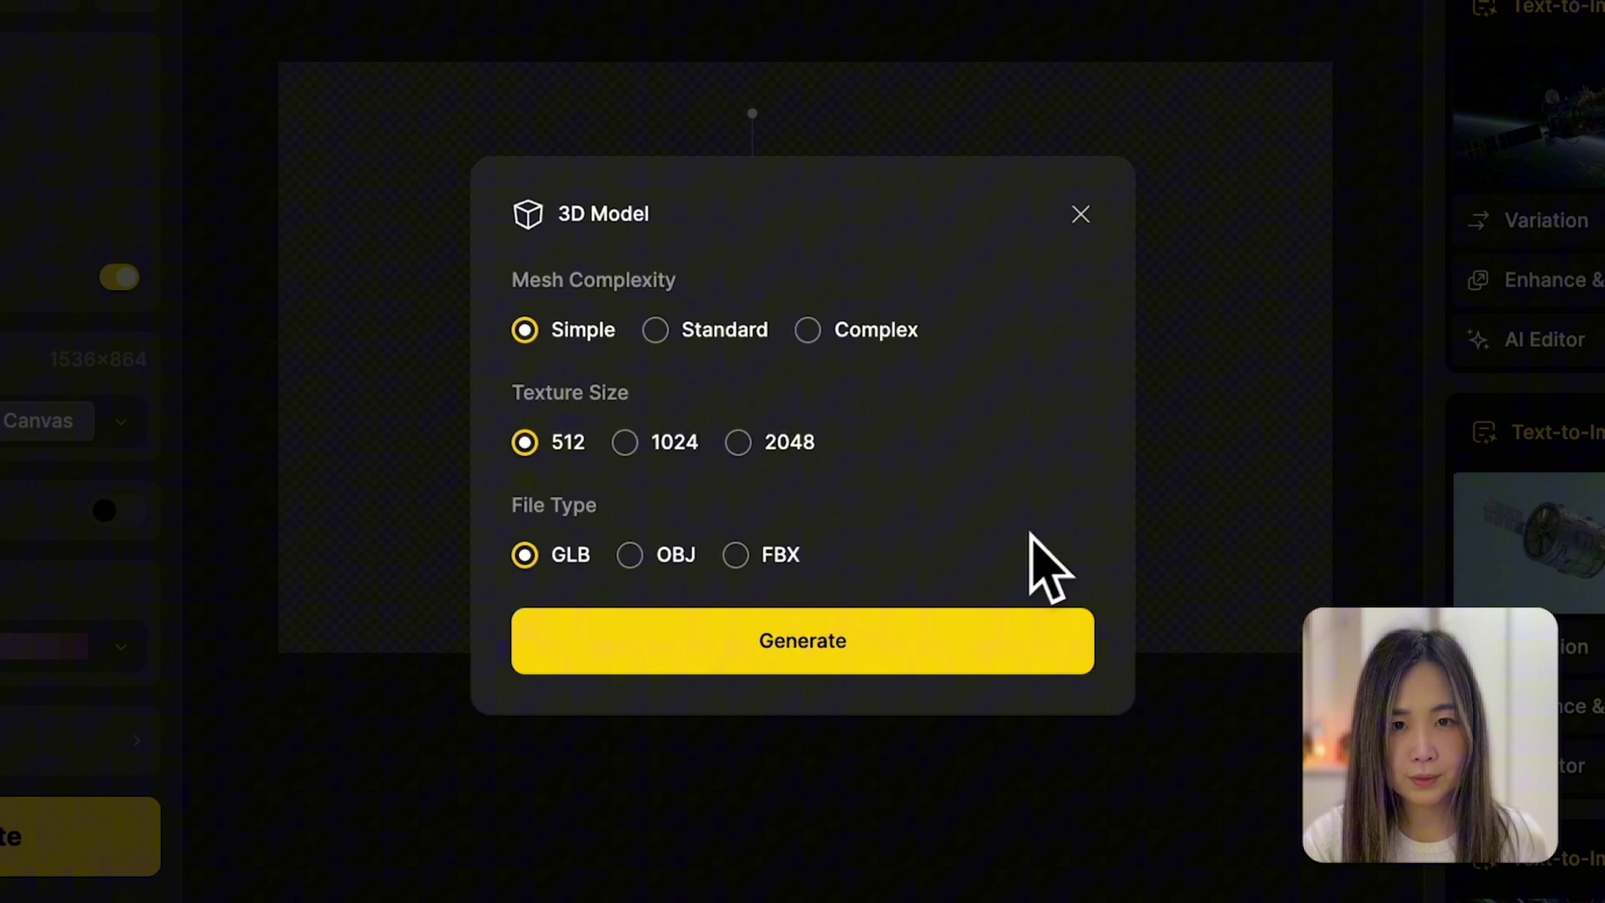
Generate the satellite's 3D model, play its rotating preview, then search images for 'SATELLI'.
left_click(861, 637)
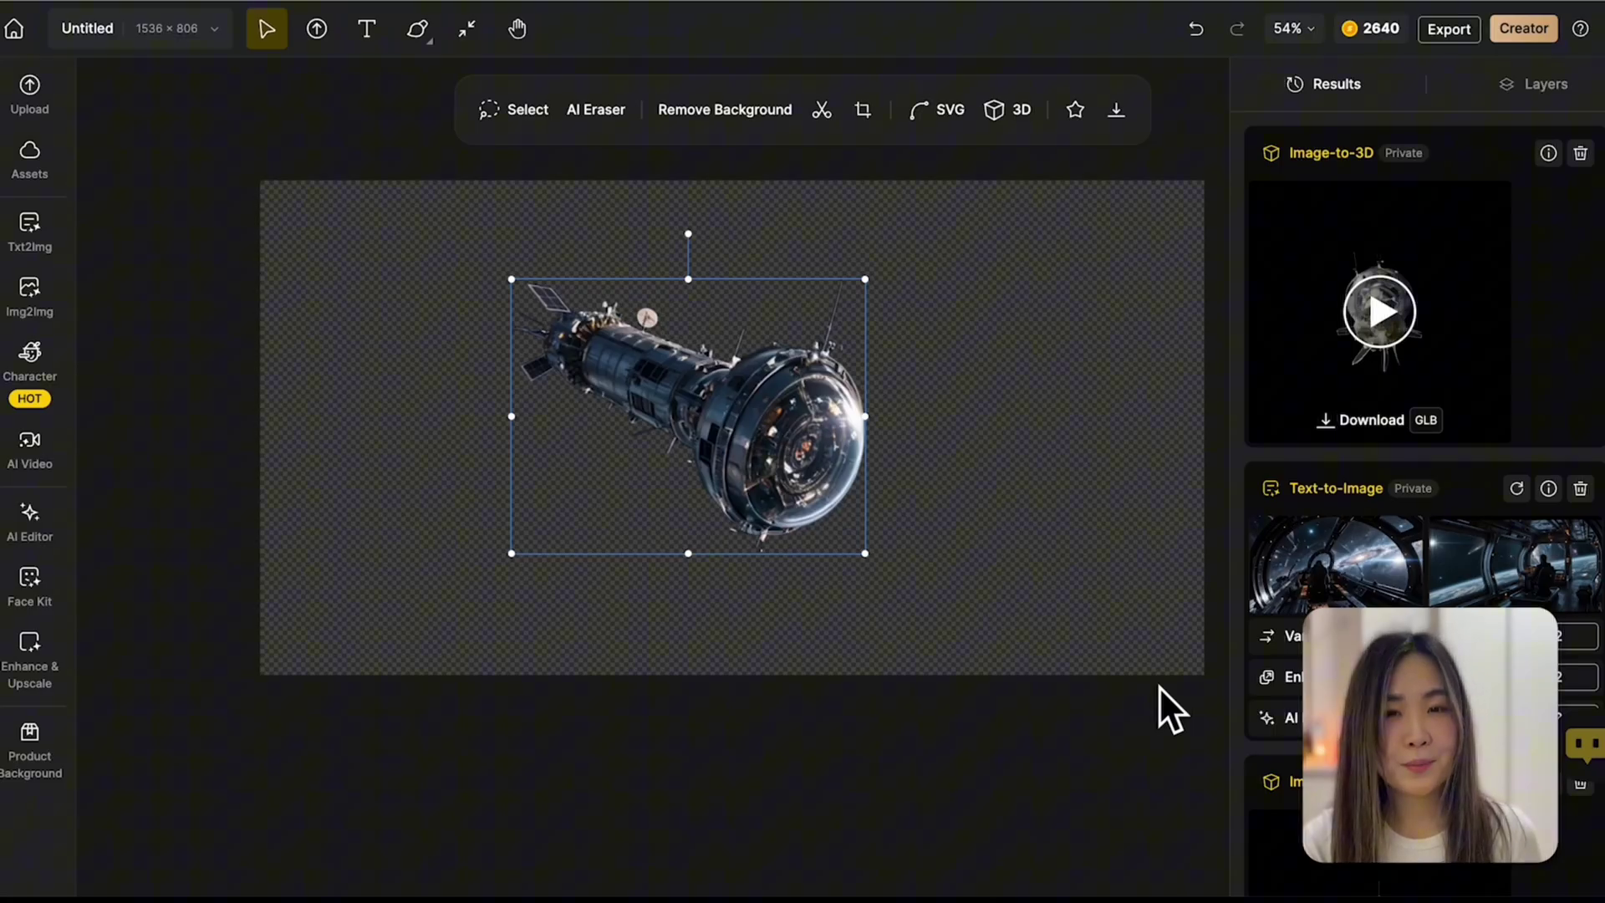
left_click(1405, 309)
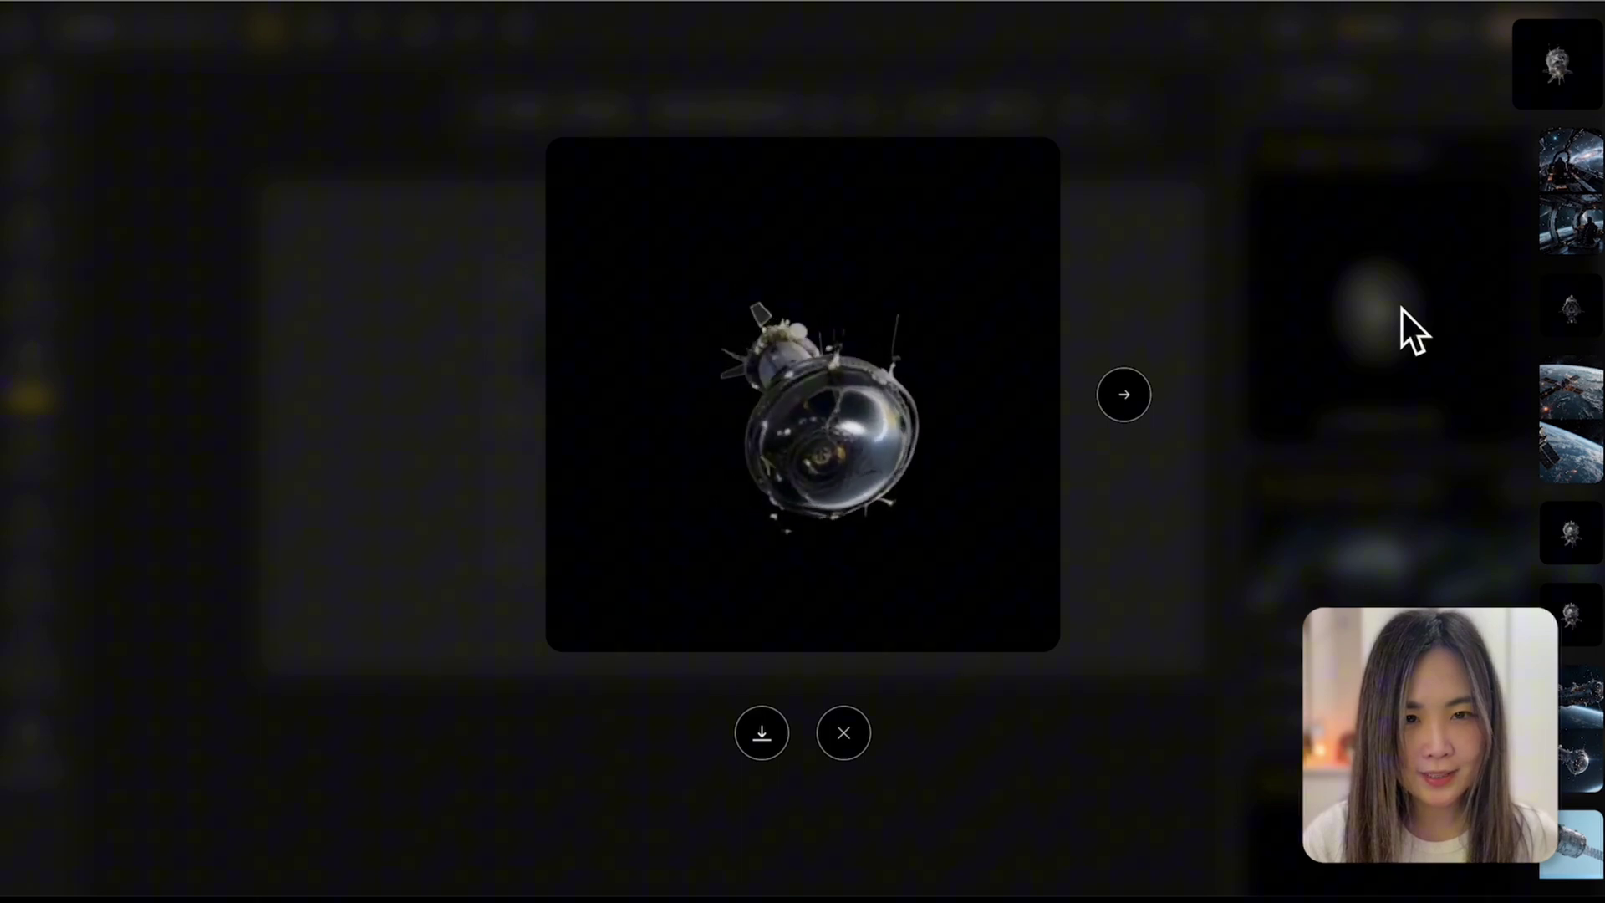
type("SATELLI")
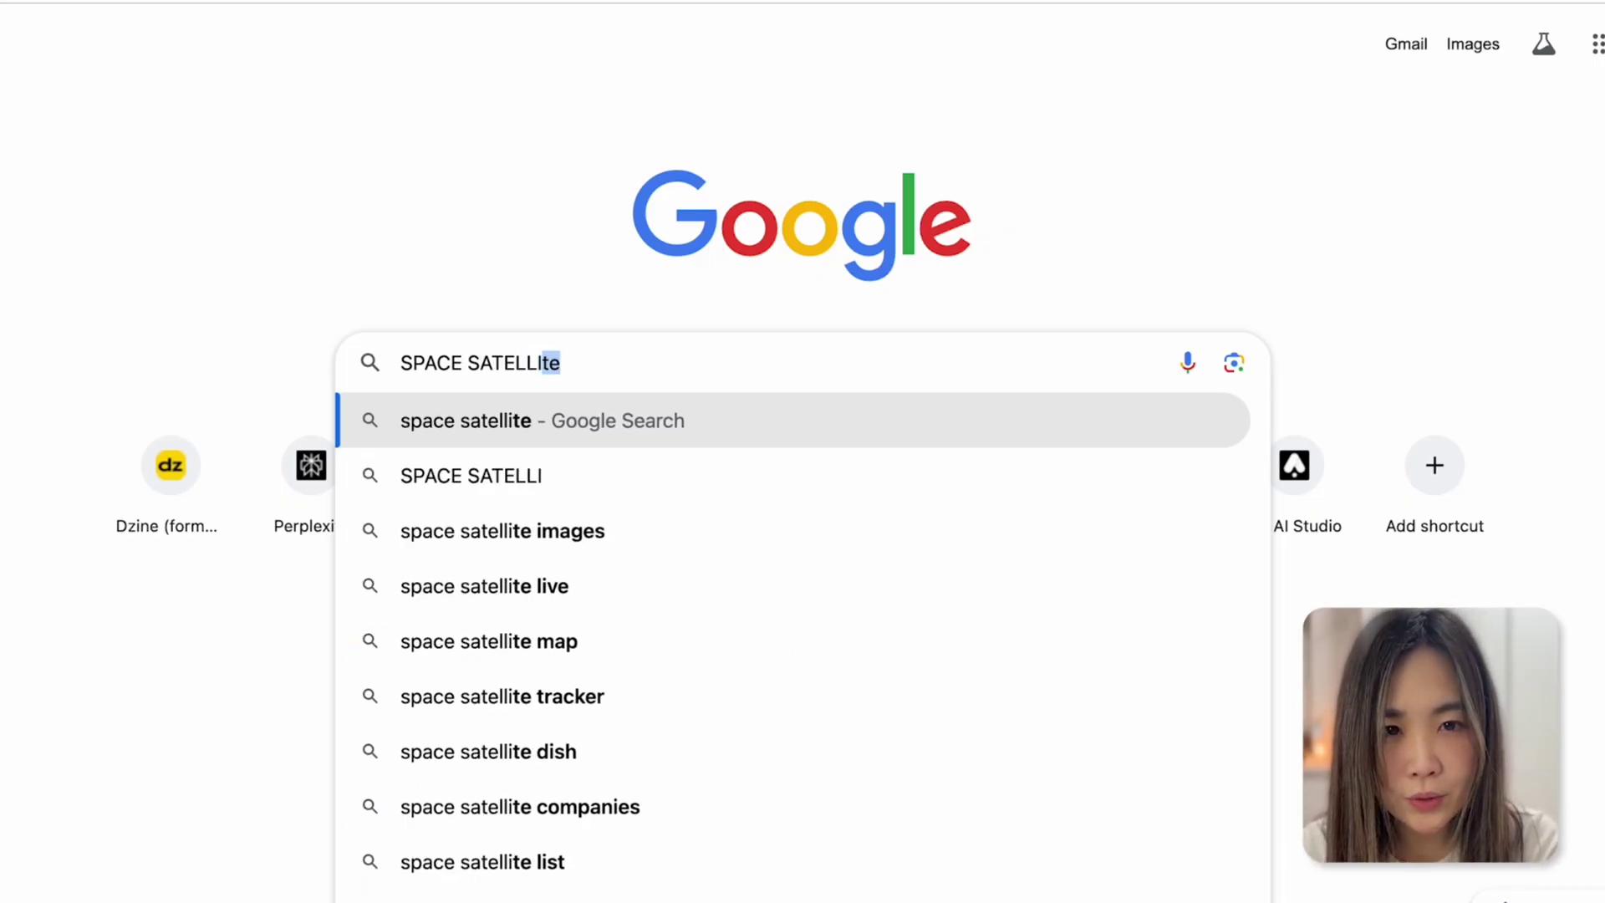
key("Return")
scroll(700, 518, "down", 2)
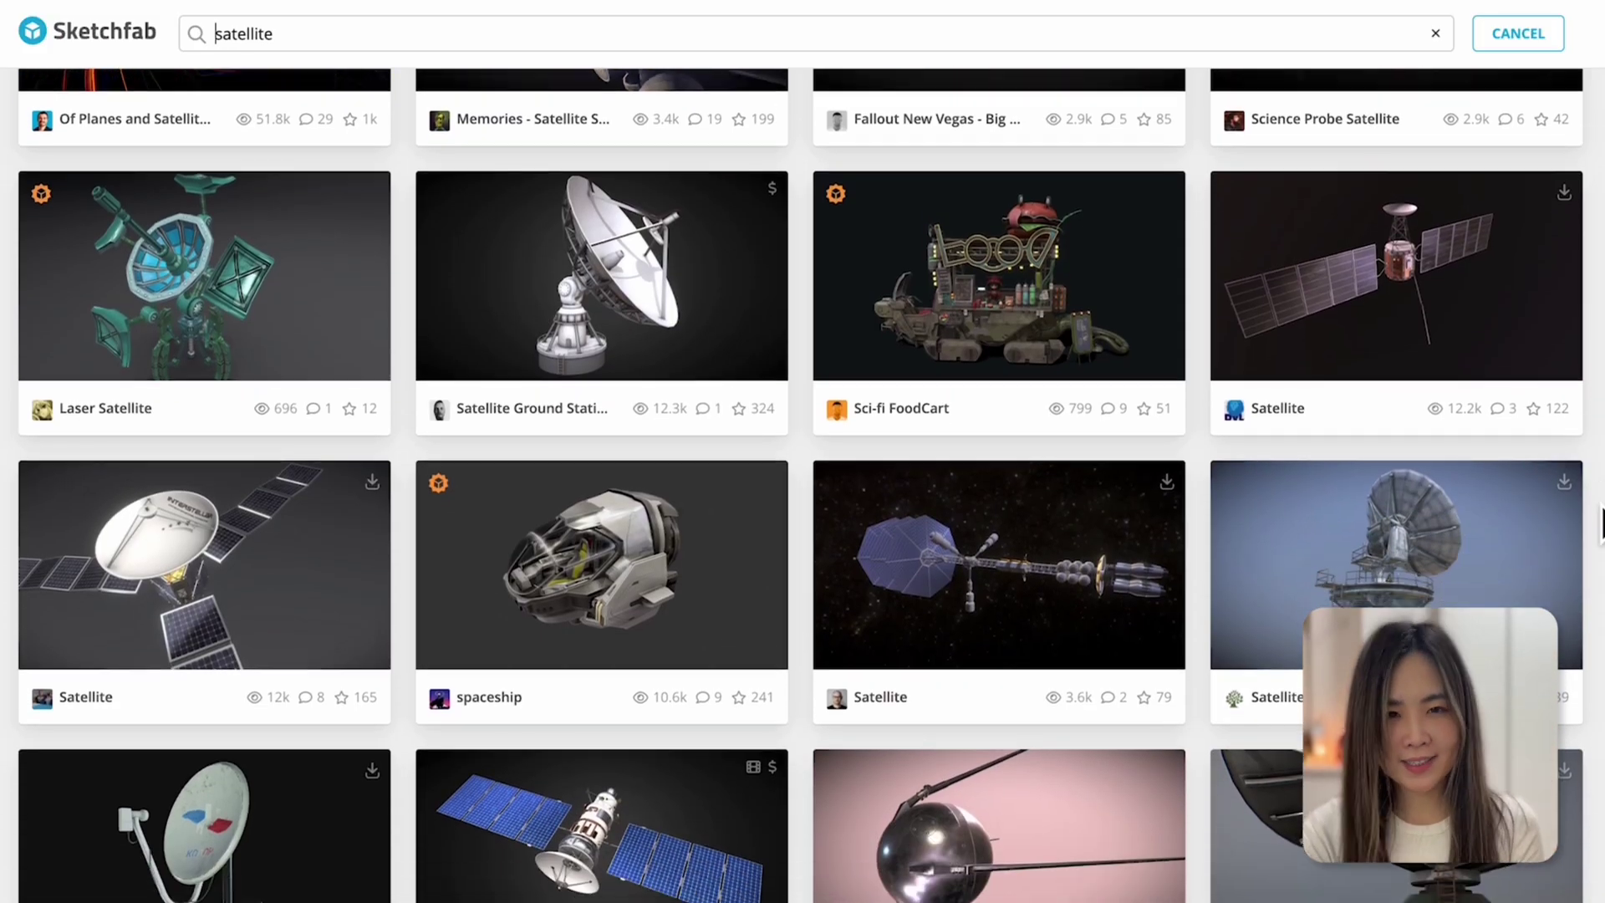
scroll(1601, 522, "down", 1)
scroll(1601, 522, "down", 4)
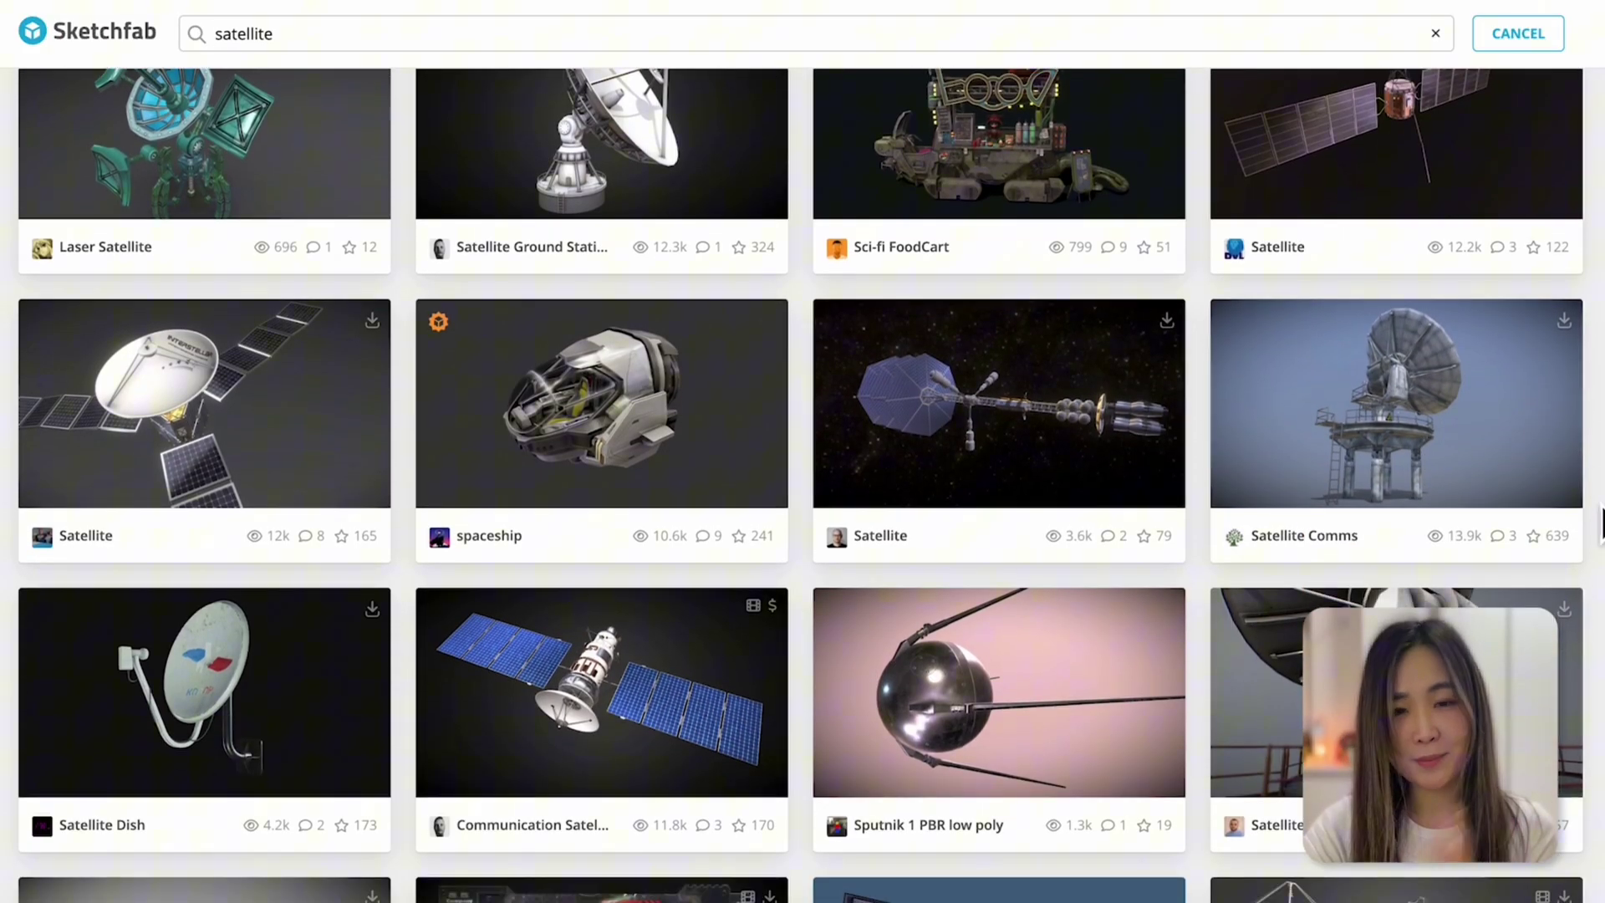
scroll(1601, 523, "down", 5)
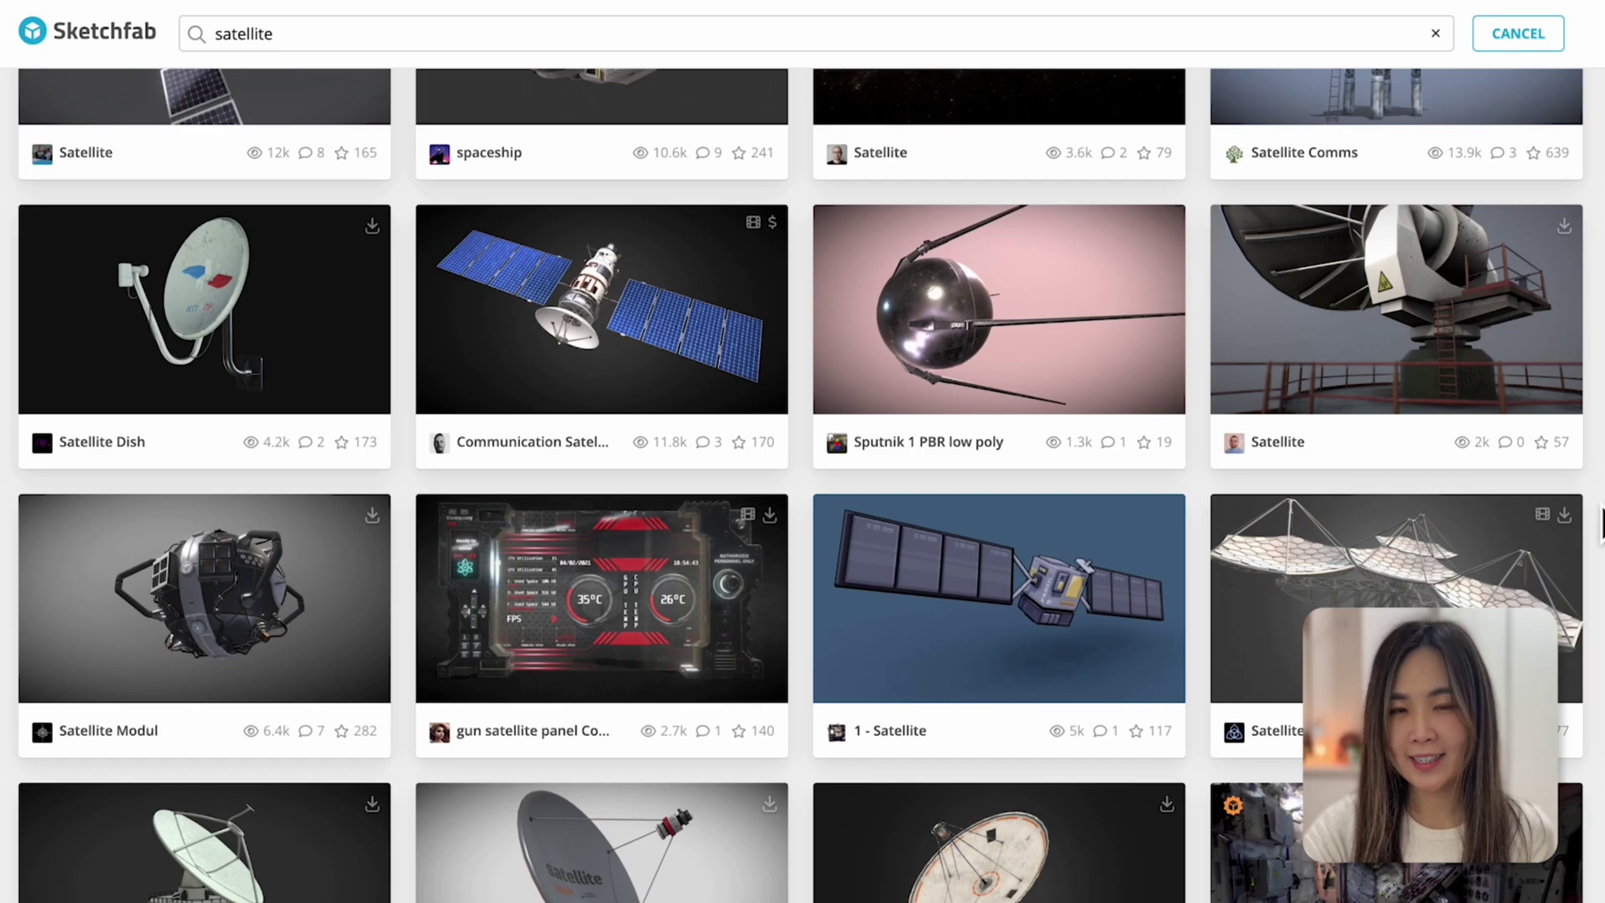
scroll(1601, 523, "down", 3)
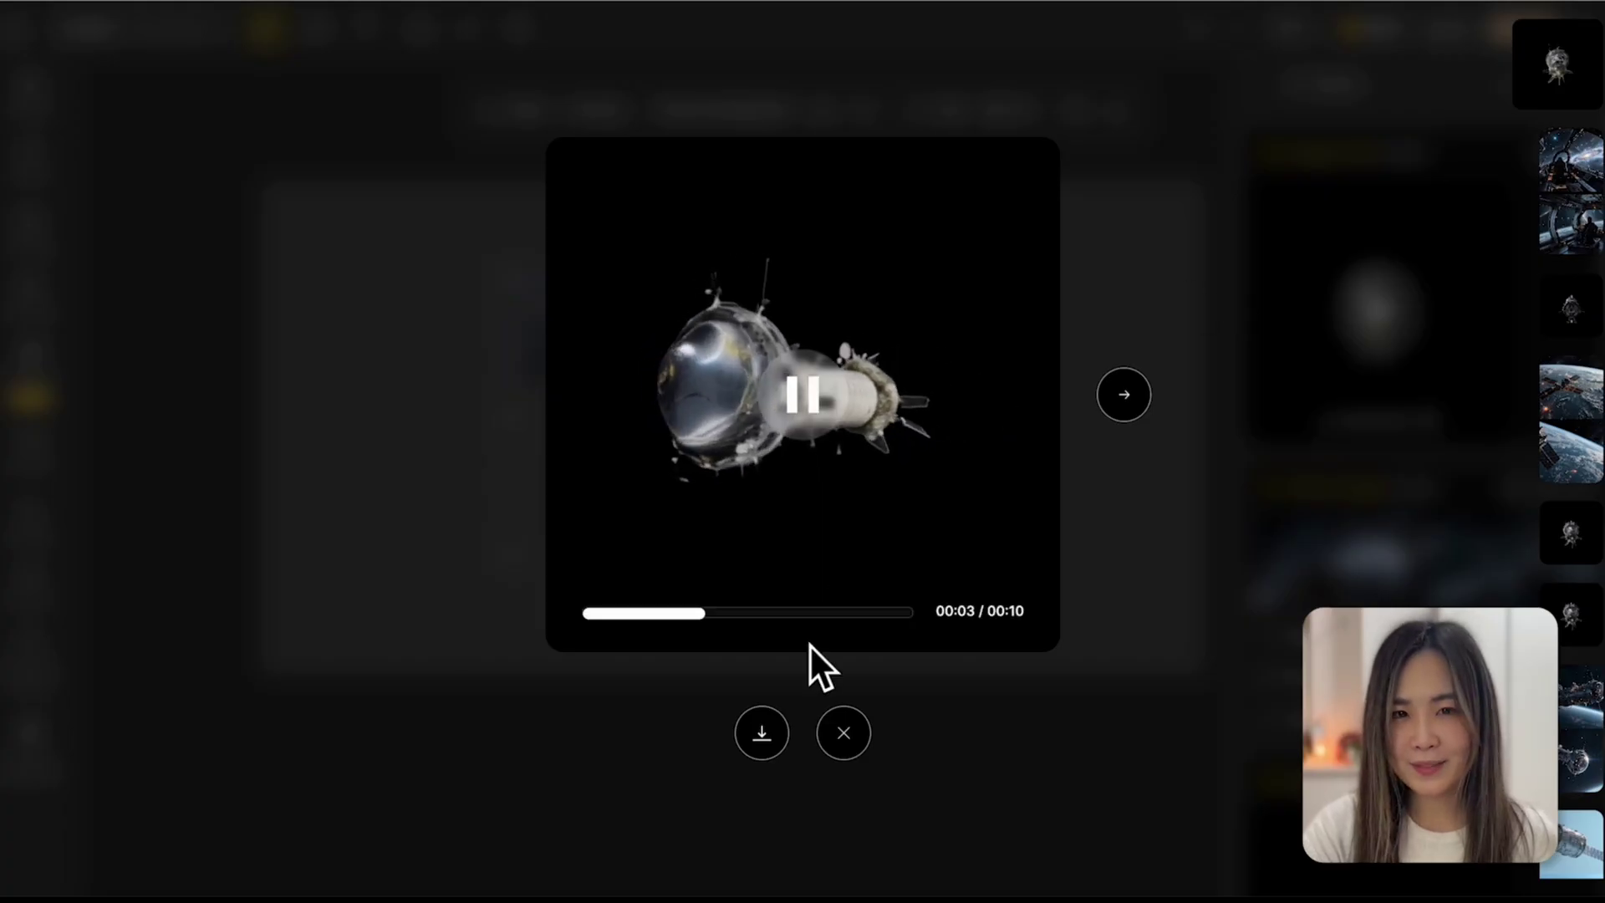
Close the 3D model preview lightbox to return to the canvas.
left_click(760, 733)
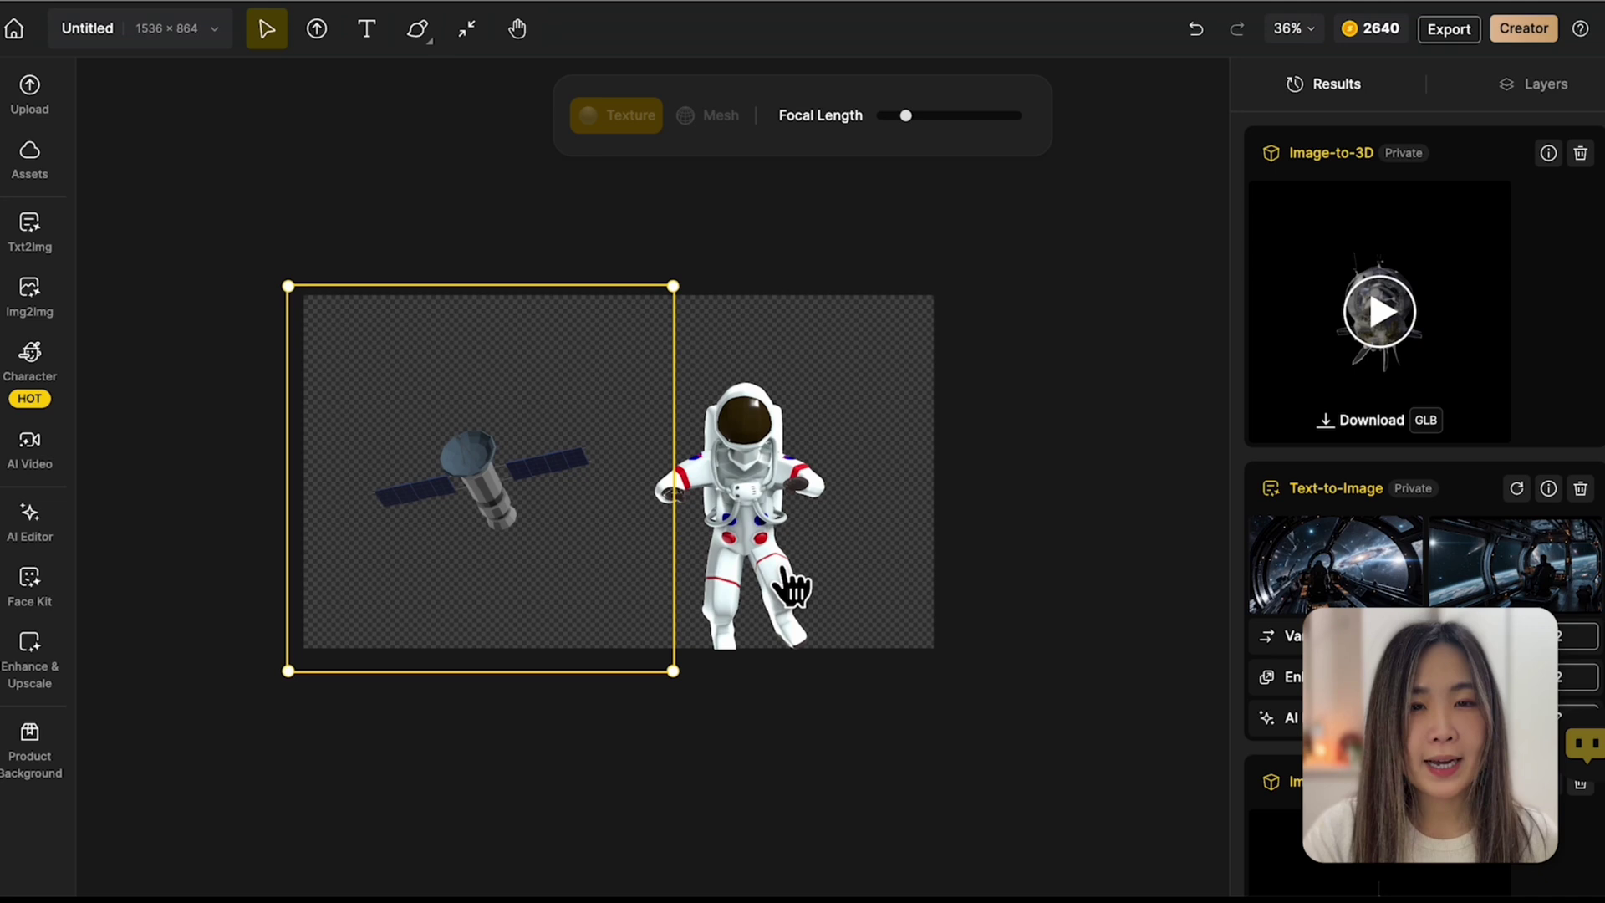
Move the 3D astronaut up-right beside the satellite and upload the blue planet image.
left_click_drag(790, 590, 839, 562)
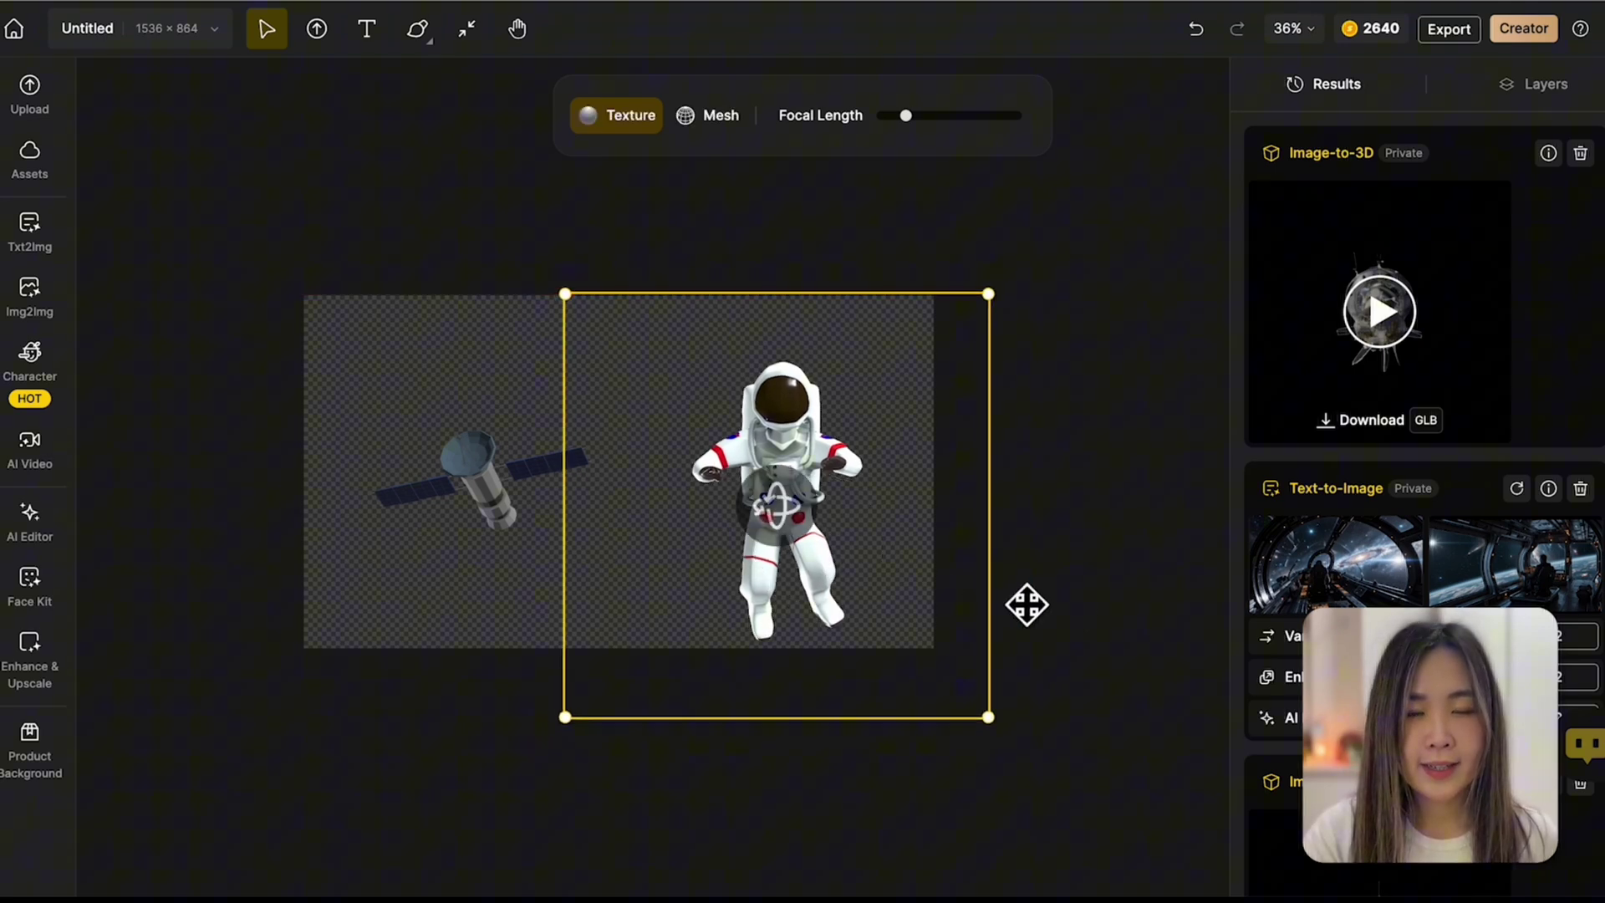
left_click(1128, 602)
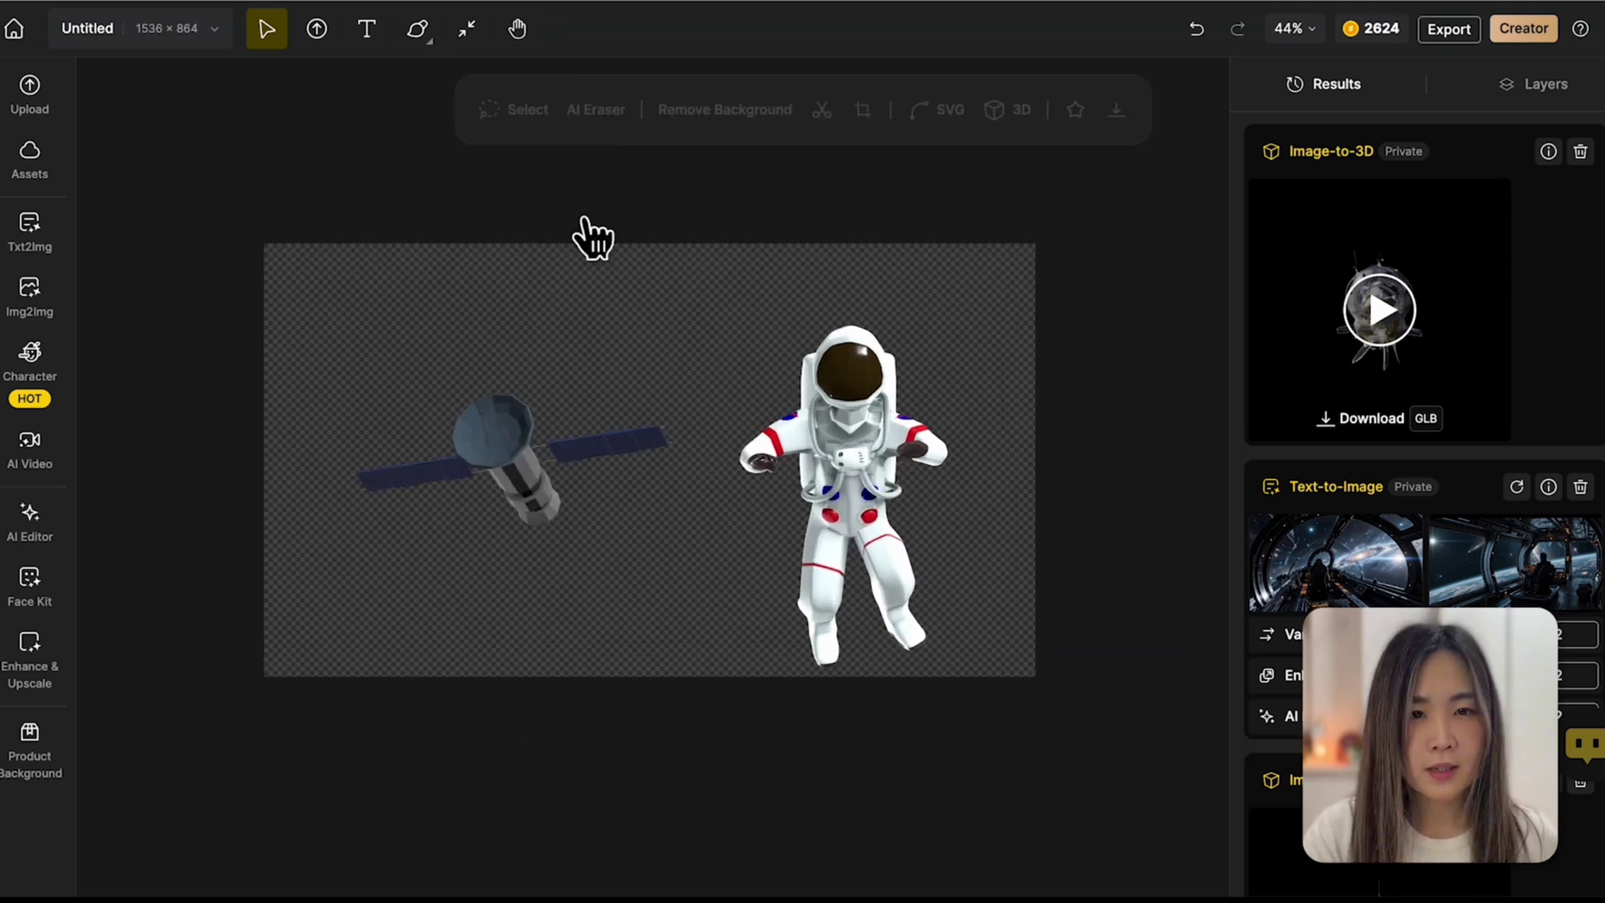
left_click(317, 29)
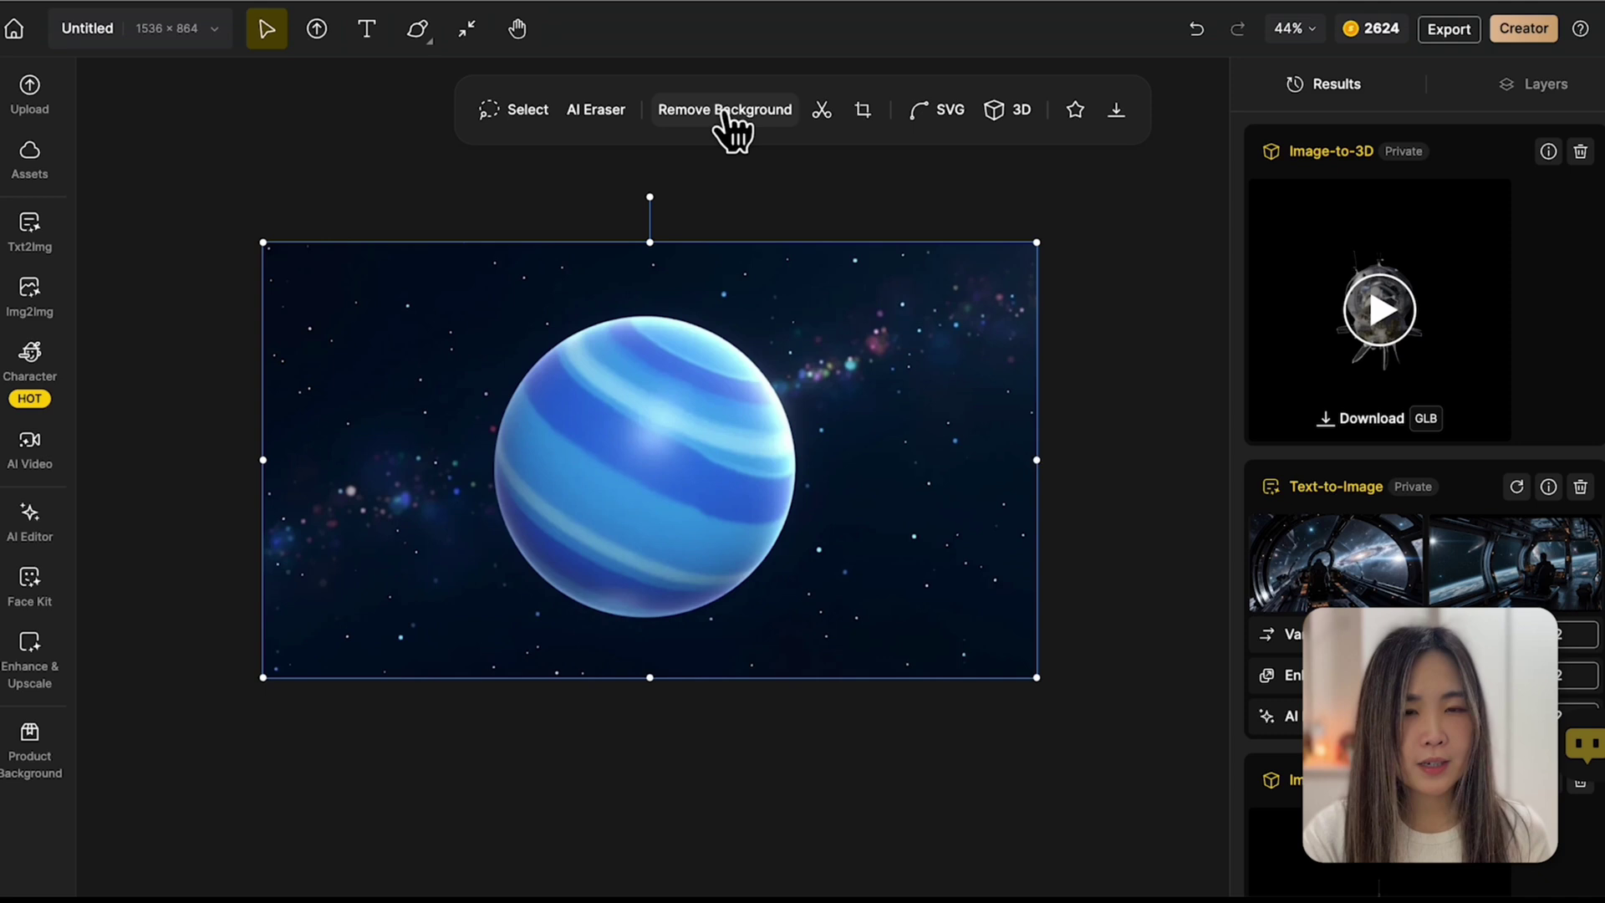
Cut the blue planet from its starry background, move it lower left, and start another upload.
left_click(725, 110)
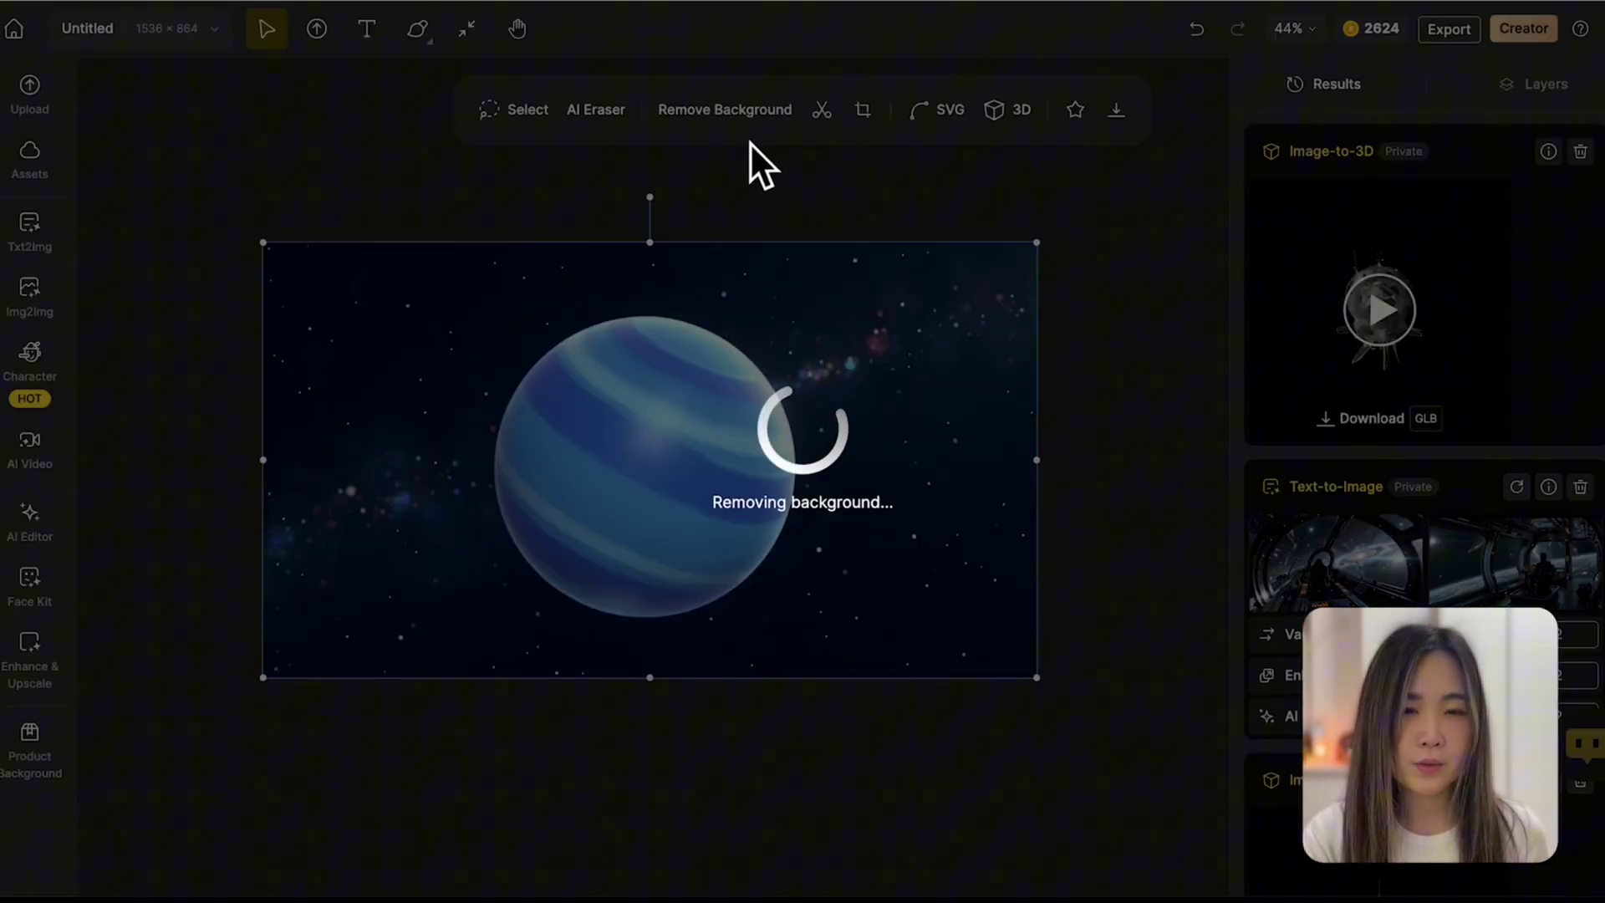
left_click_drag(712, 429, 457, 585)
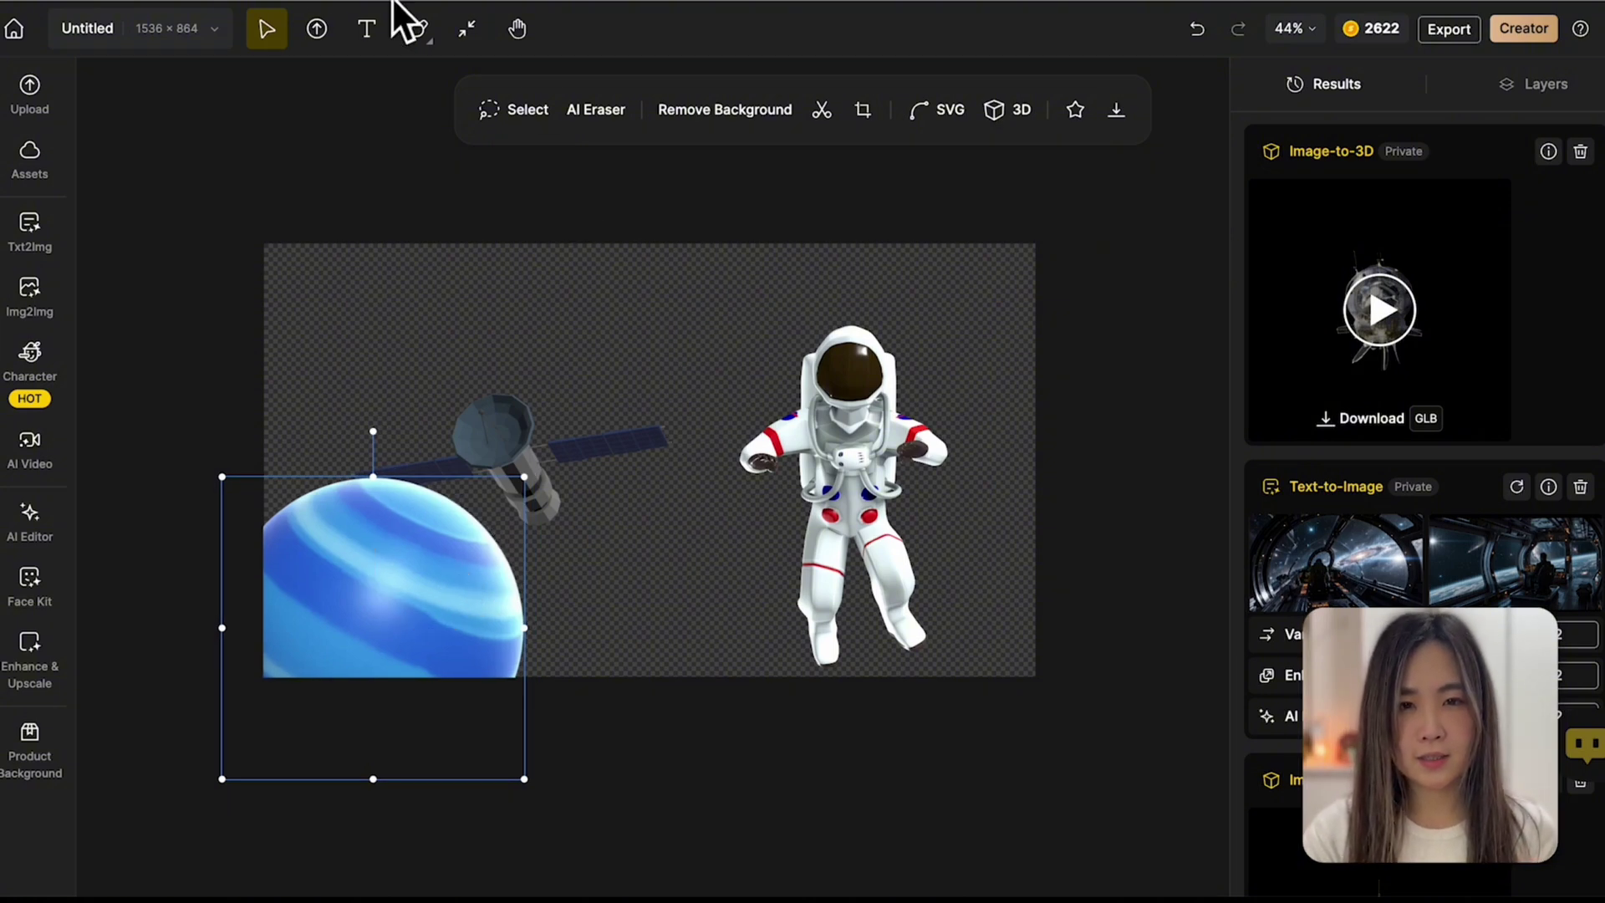
left_click(317, 29)
Upload the starry-sky image and drag its layer to the bottom, just above Background.
double_click(599, 115)
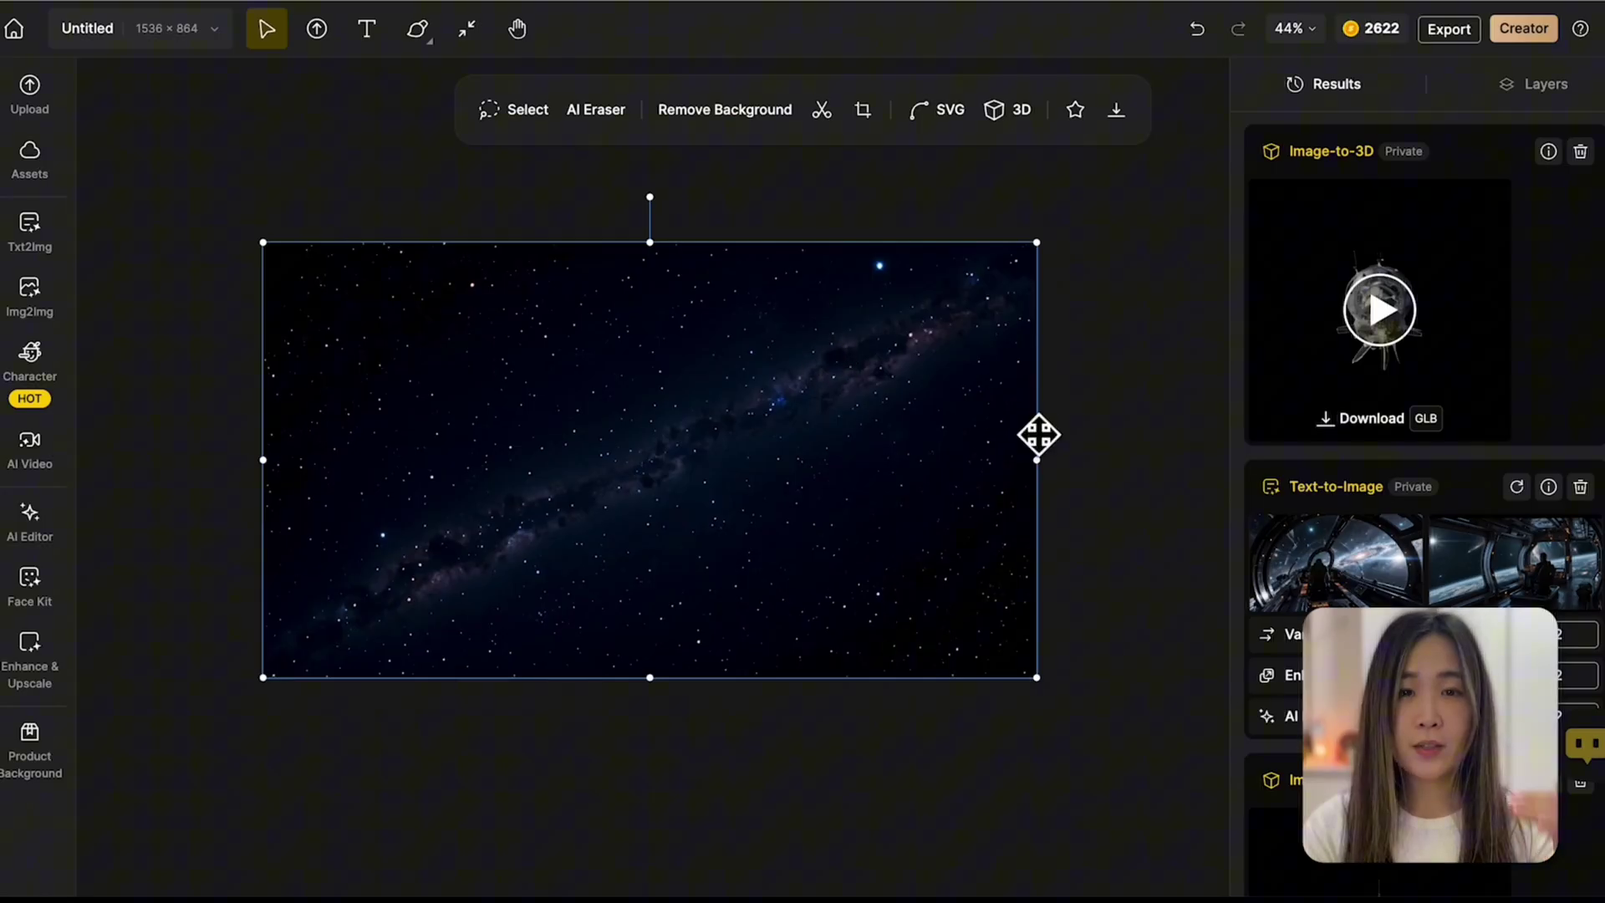
left_click(1545, 85)
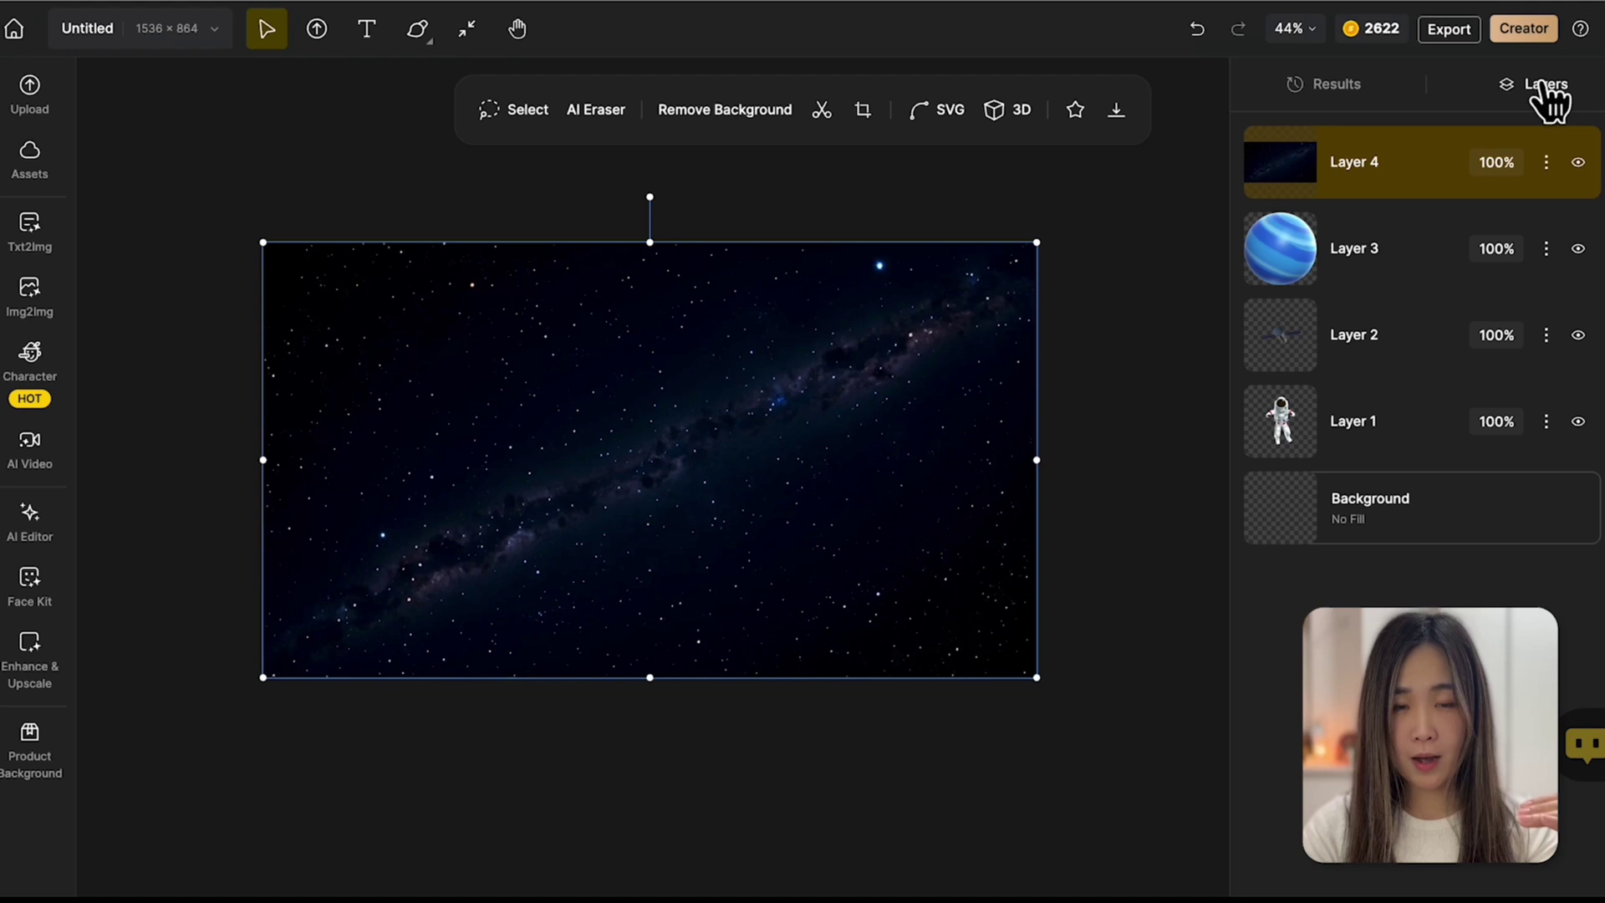
left_click_drag(1411, 191, 1404, 401)
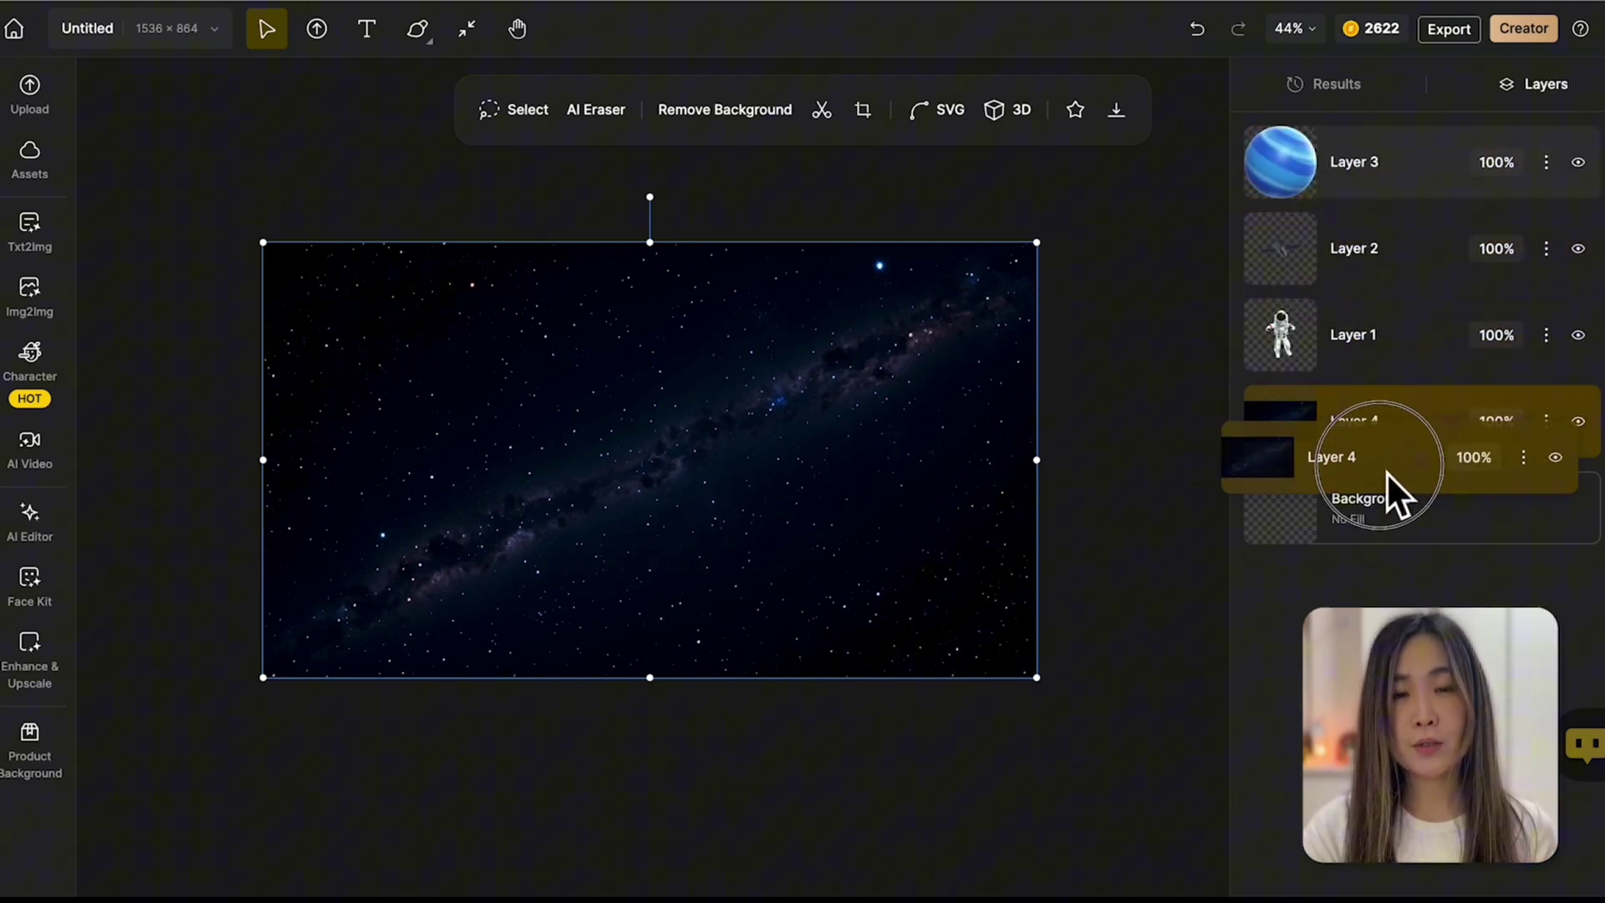
left_click_drag(1386, 472, 1388, 494)
Move the planet layer beneath the satellite and astronaut layers.
left_click_drag(1405, 215, 1400, 384)
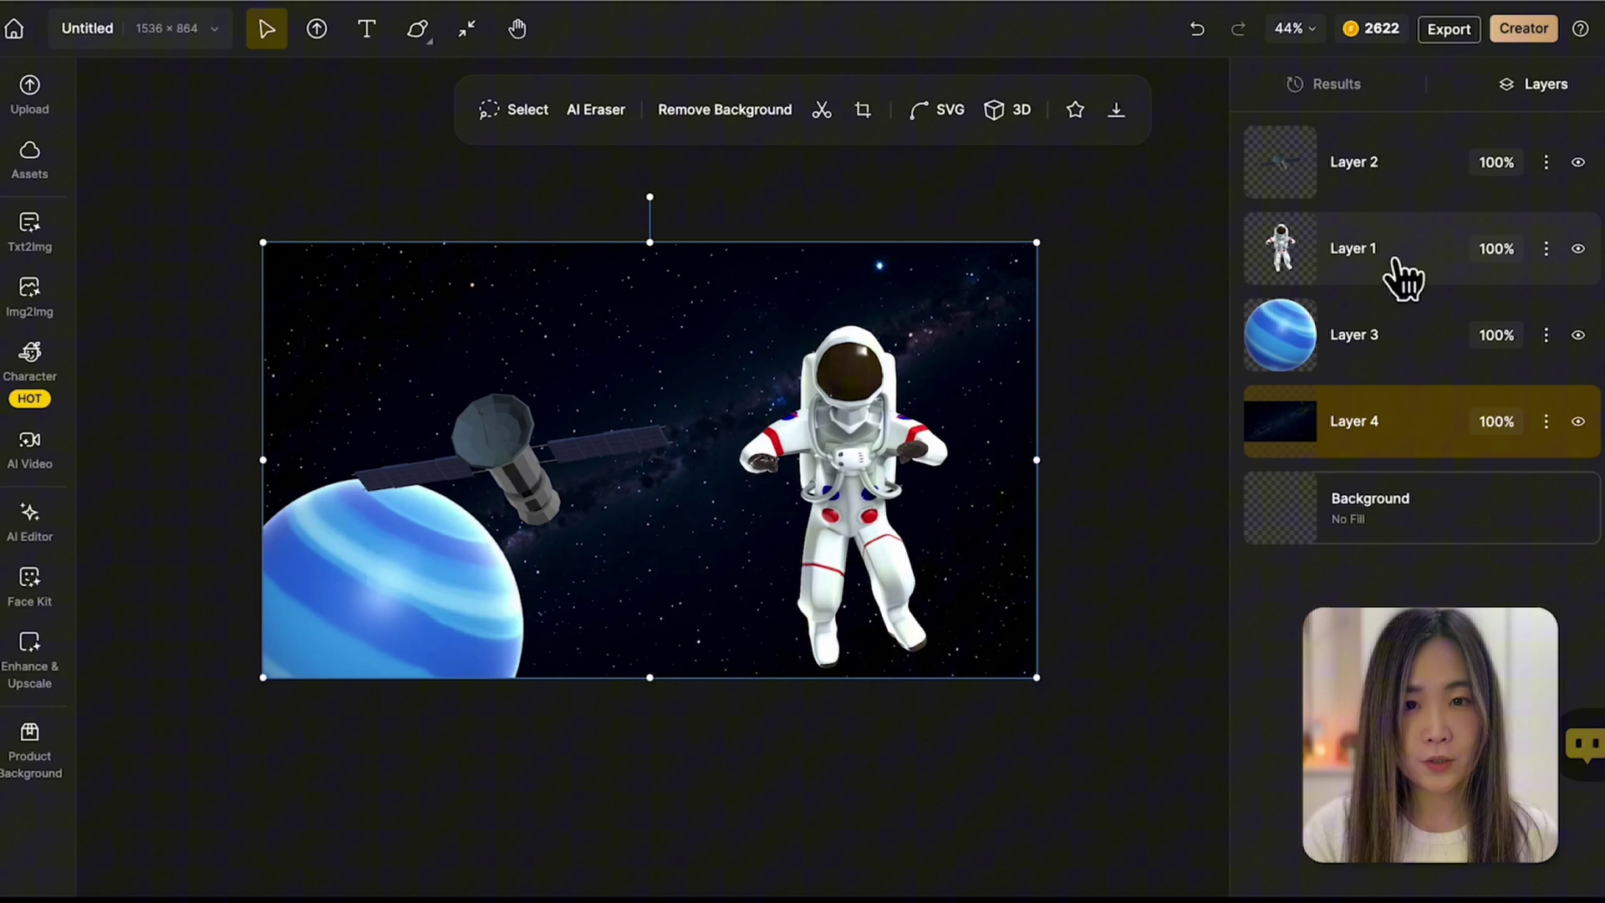
scroll(1168, 487, "left", 2)
scroll(1125, 489, "left", 2)
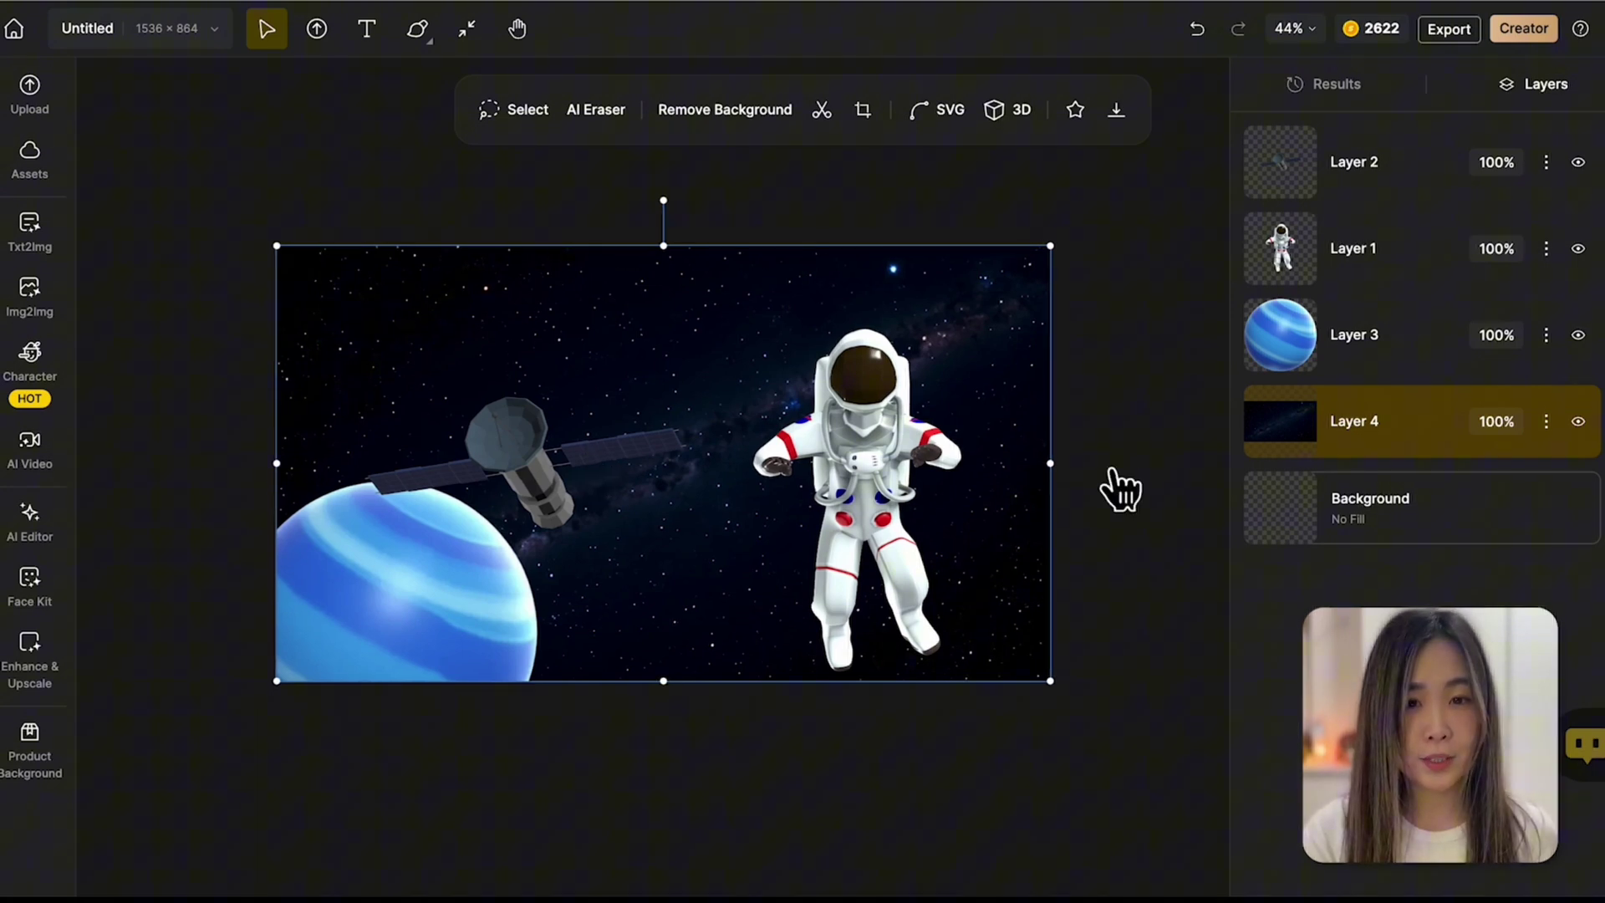
Select the satellite model and nudge it up and to the left.
left_click(474, 334)
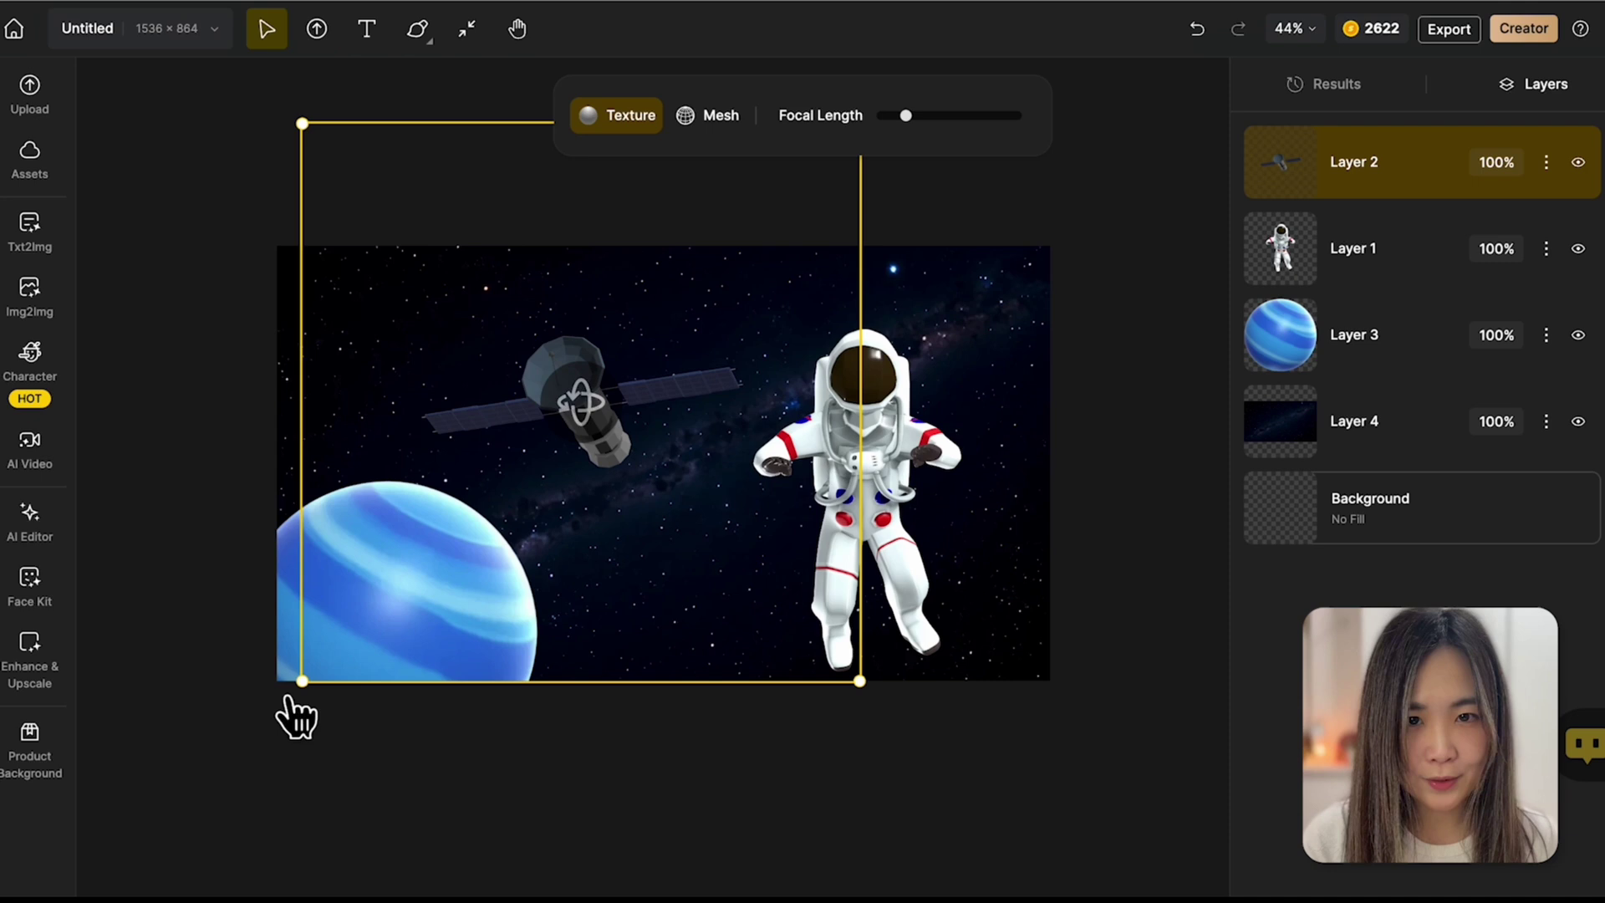
left_click(305, 673)
left_click(359, 627)
left_click_drag(359, 627, 345, 652)
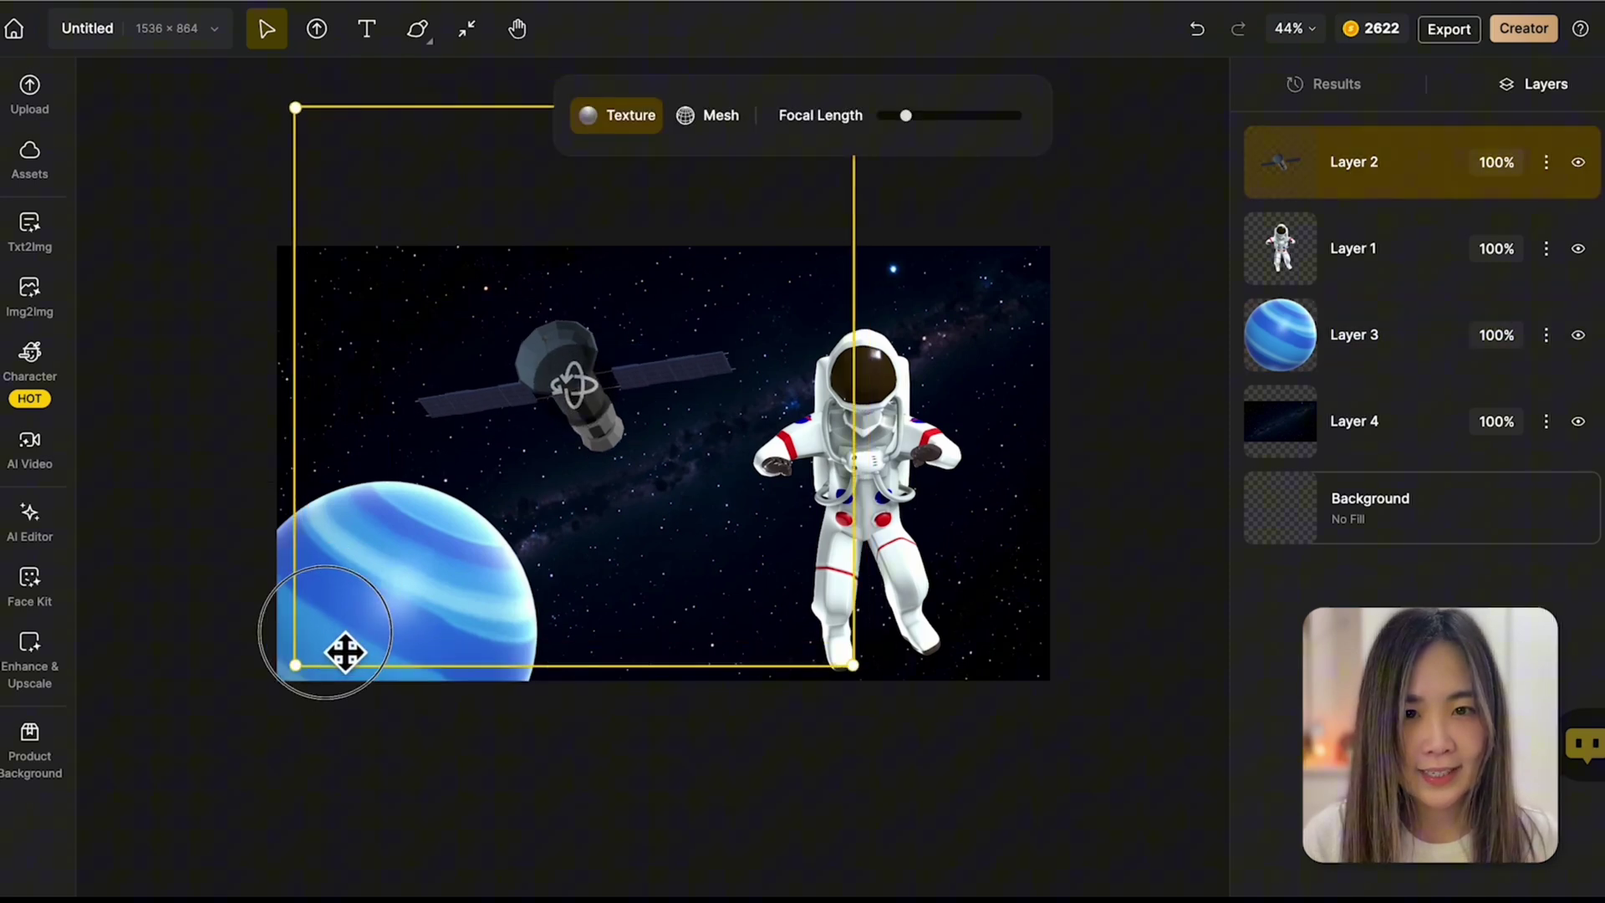
Enlarge the planet and shift it left and down toward the bottom edge.
left_click(299, 673)
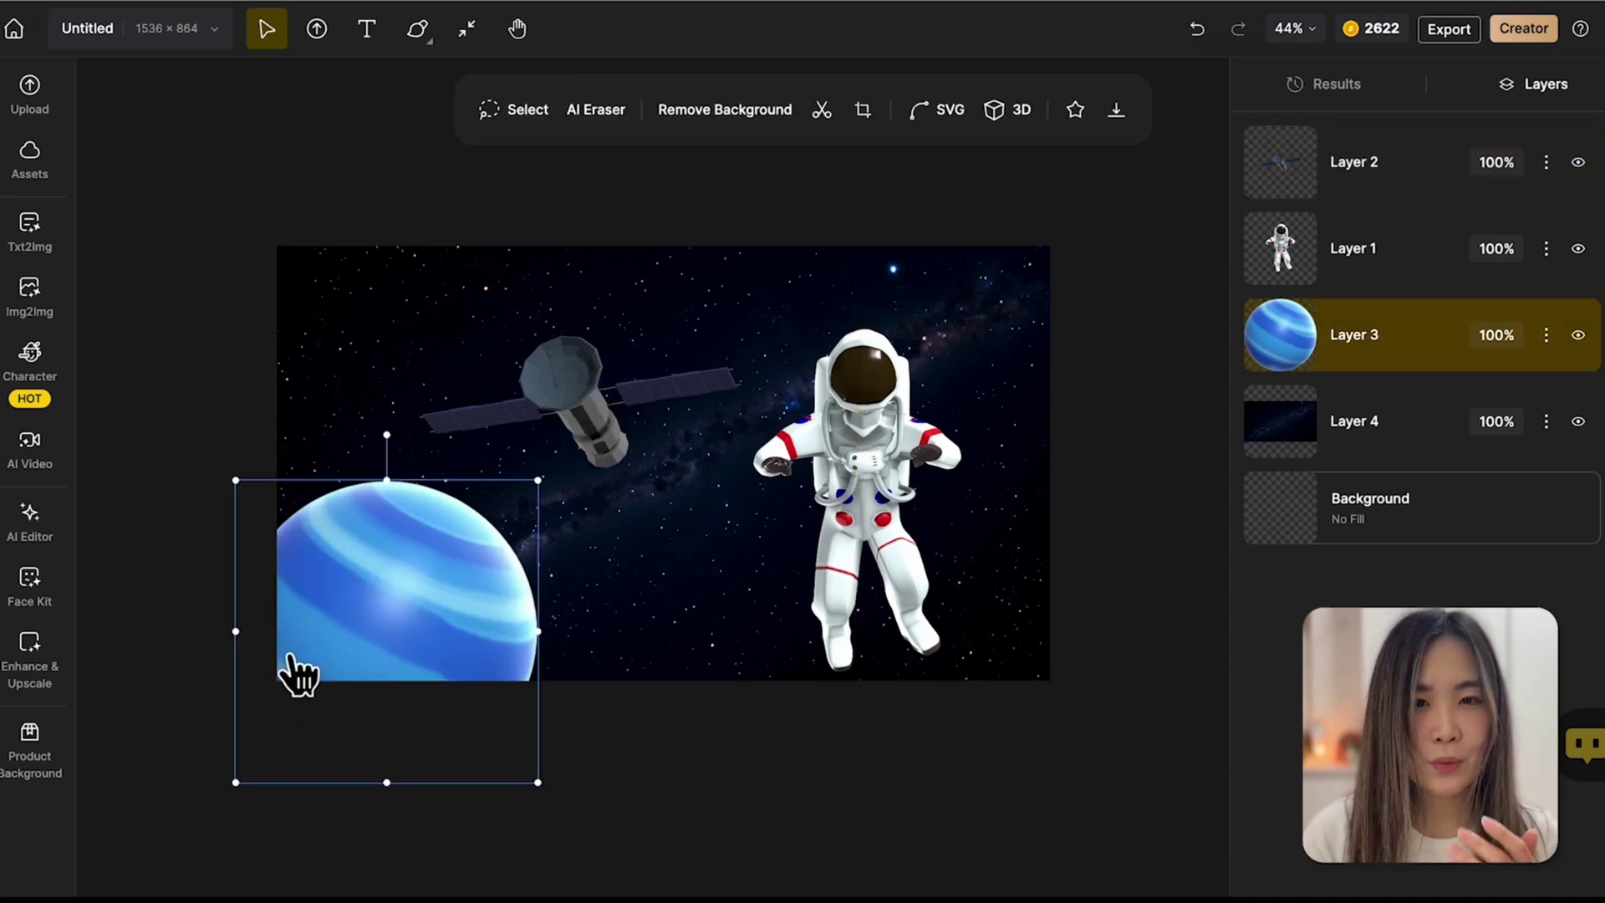
left_click_drag(566, 495, 853, 393)
left_click_drag(644, 619, 706, 654)
left_click(319, 549)
left_click_drag(318, 549, 215, 552)
mouse_move(571, 666)
left_mouse_down()
mouse_move(616, 663)
mouse_move(562, 666)
mouse_move(585, 680)
left_mouse_up()
left_click(333, 534)
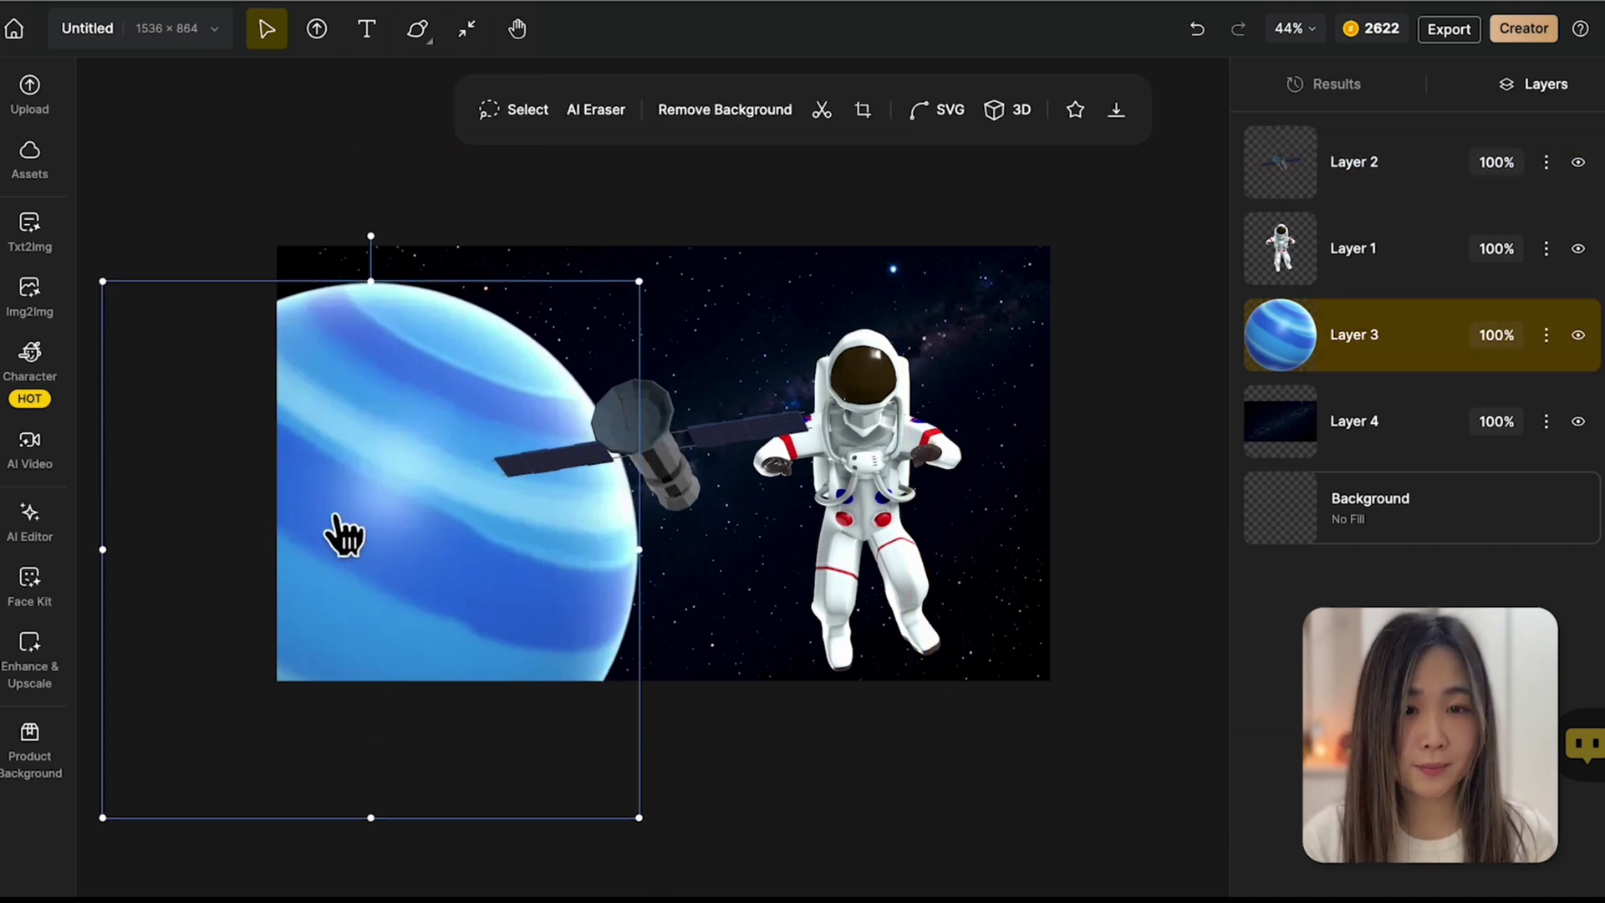
left_click_drag(333, 535, 418, 515)
Move the satellite left over the planet, enlarge it, and rotate it to a new 3D angle.
left_click(650, 445)
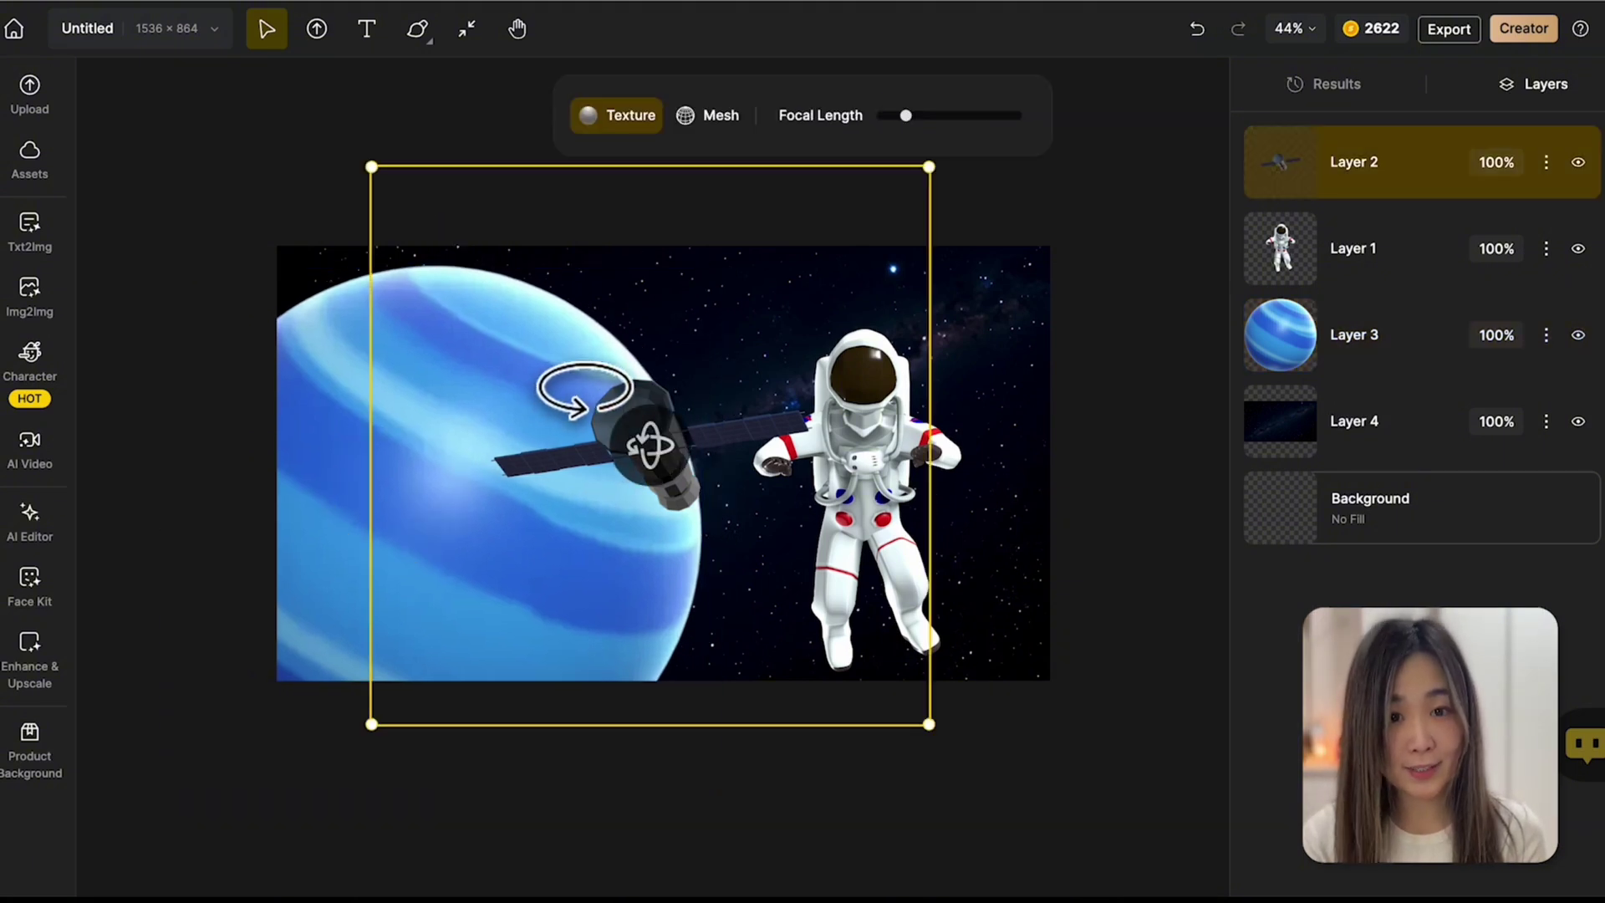
left_click_drag(650, 445, 521, 505)
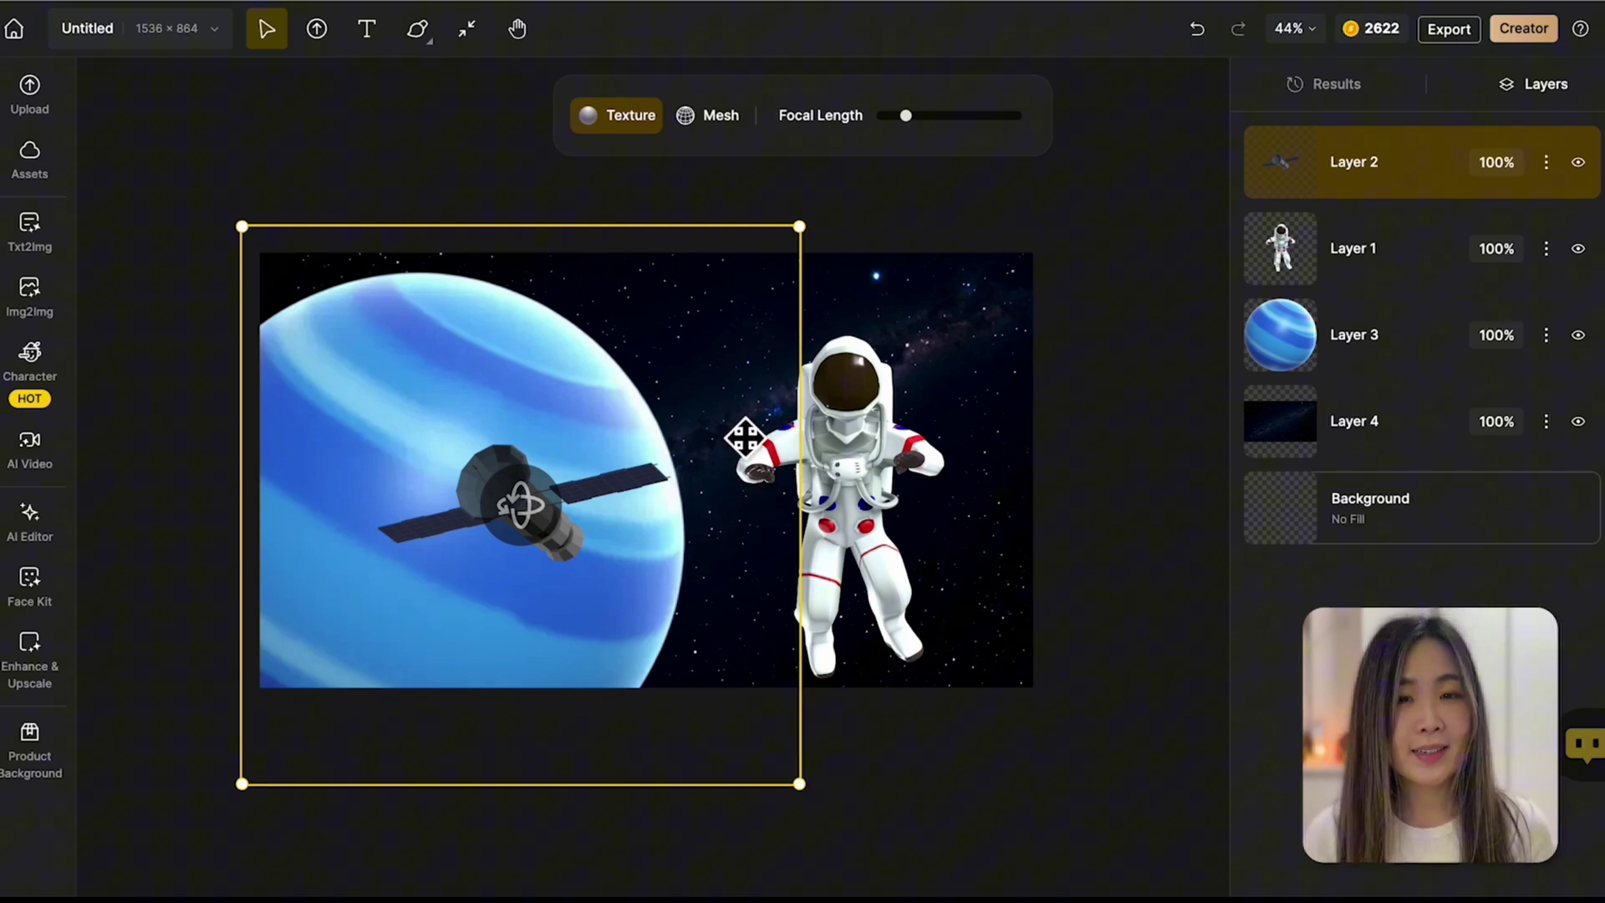
left_click_drag(745, 437, 709, 405)
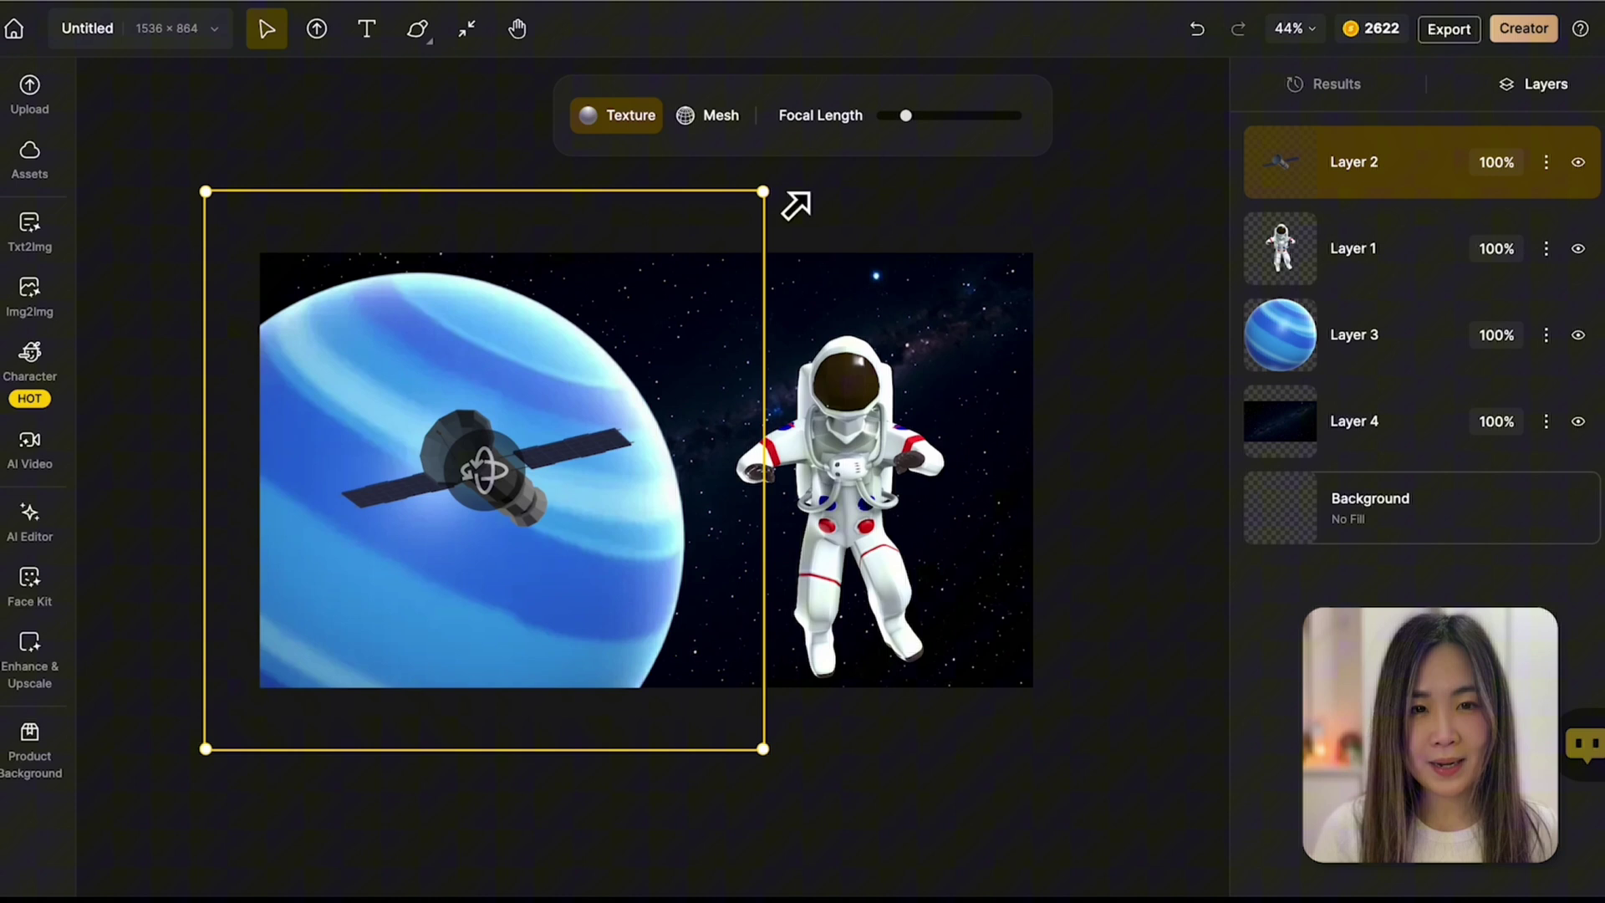
left_click_drag(795, 206, 1048, 126)
scroll(619, 493, "down", 1)
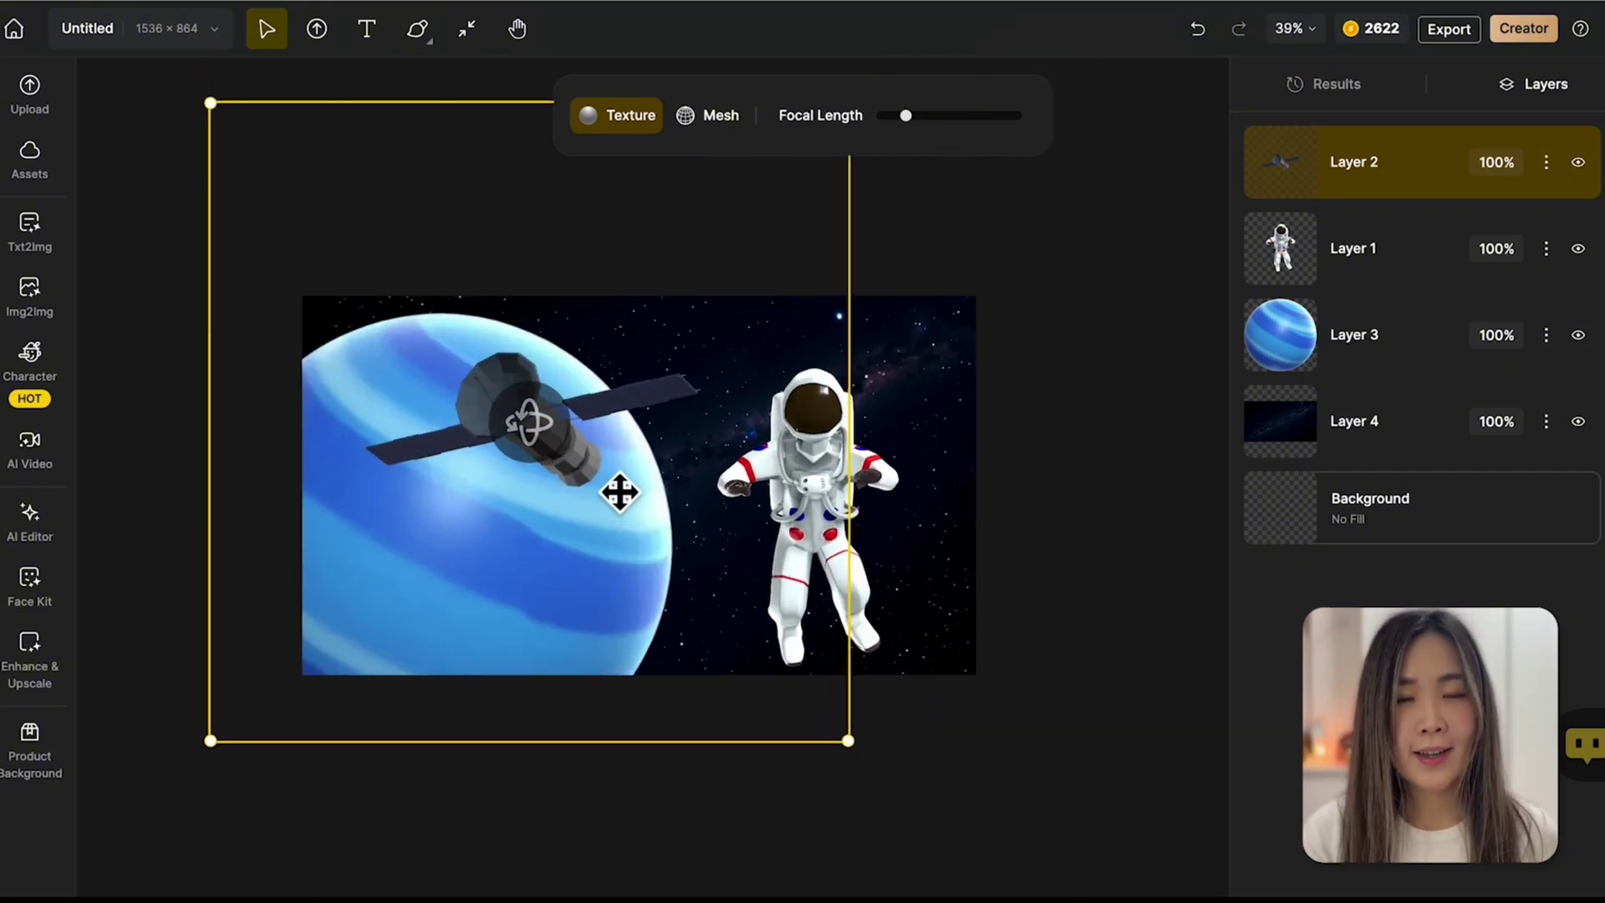
scroll(620, 493, "down", 1)
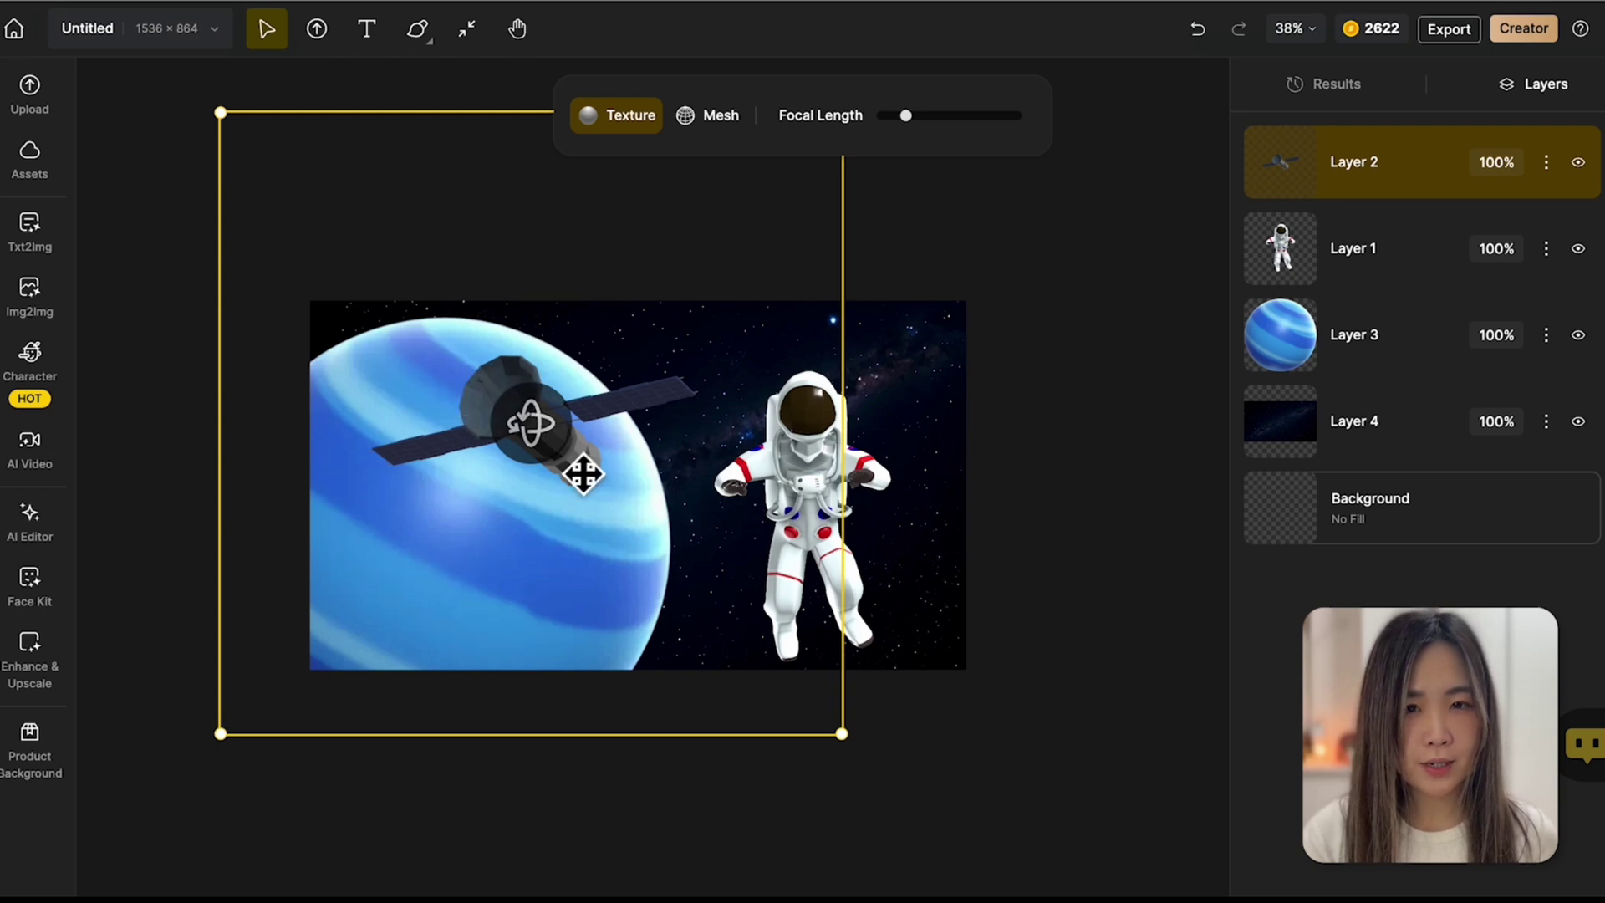
left_click(528, 422)
left_click_drag(495, 393, 895, 494)
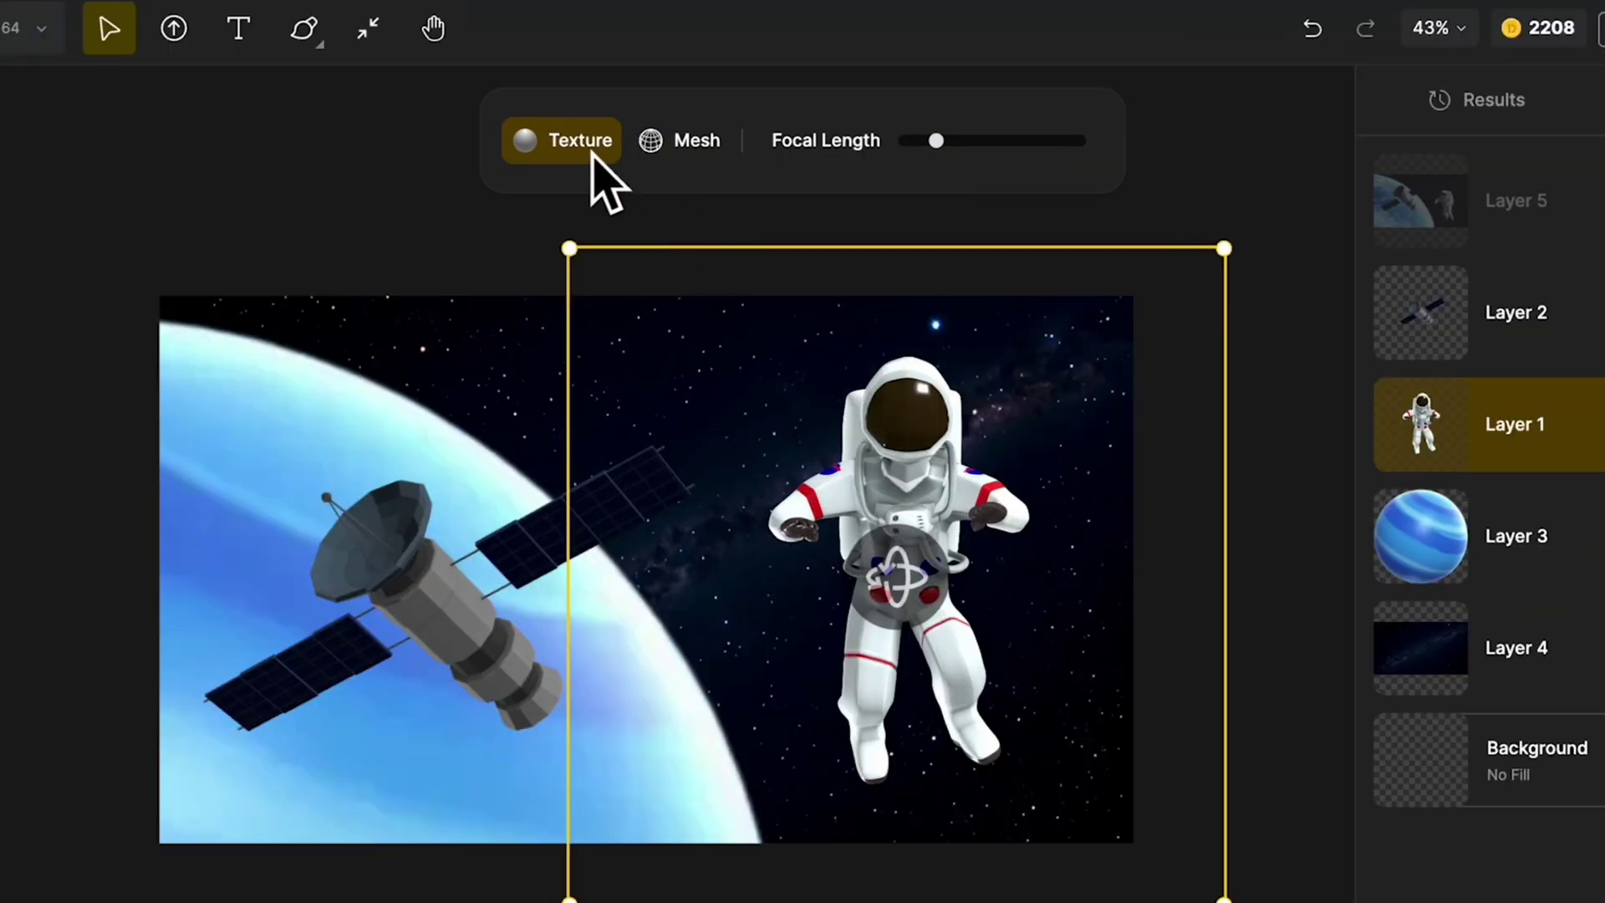
Show the astronaut as a bare mesh, restore its texture, and settle focal length near the middle.
left_click(705, 152)
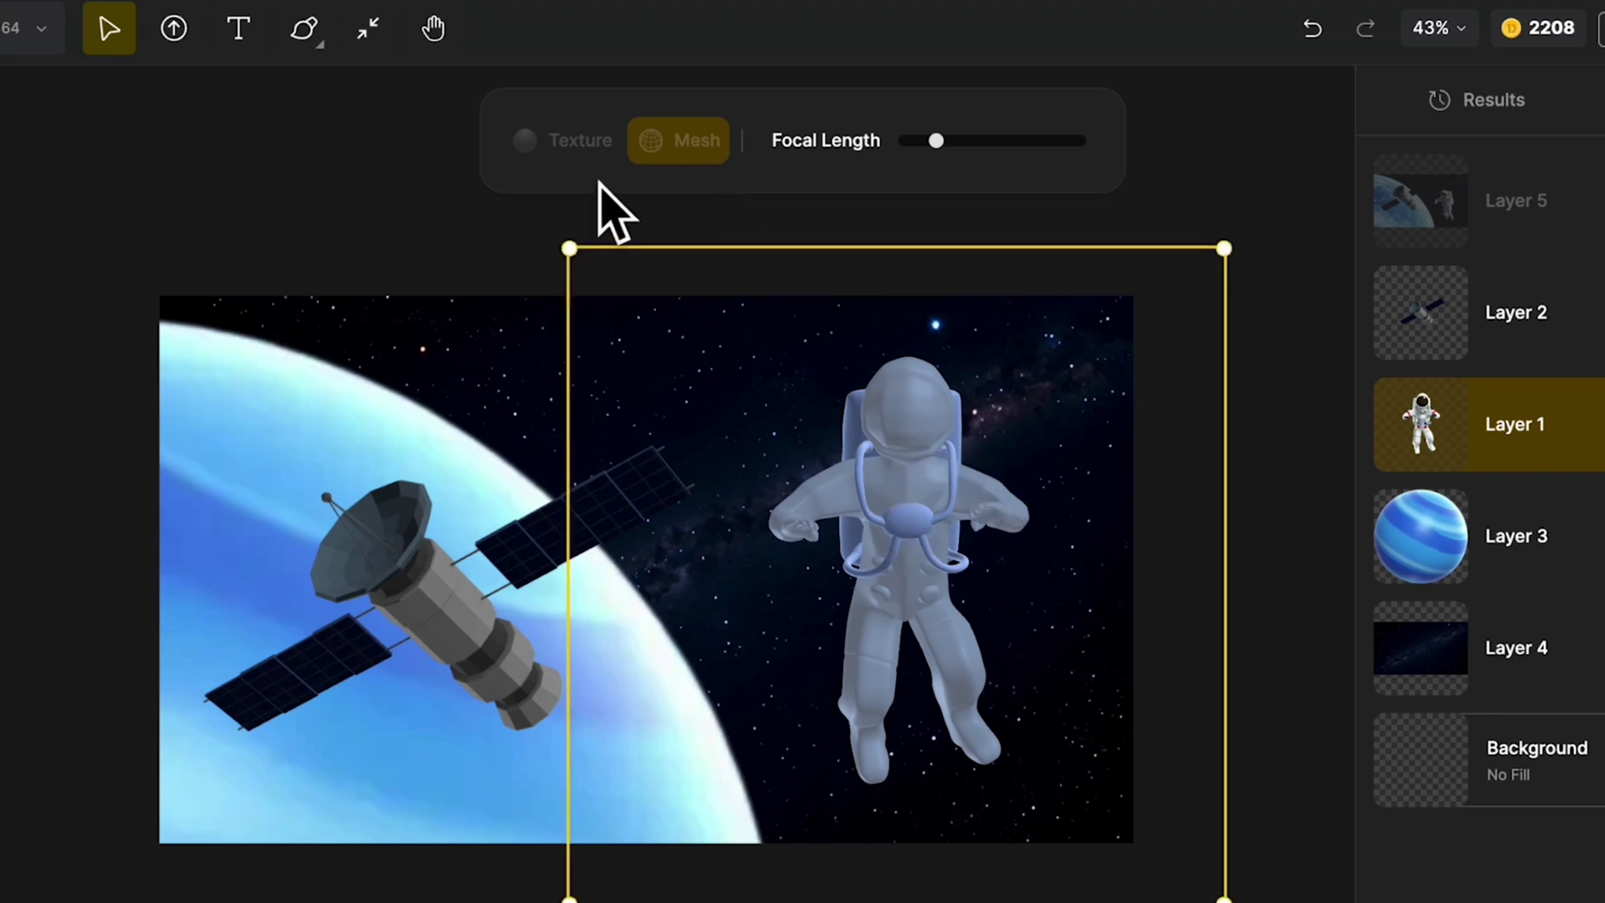
left_click(577, 142)
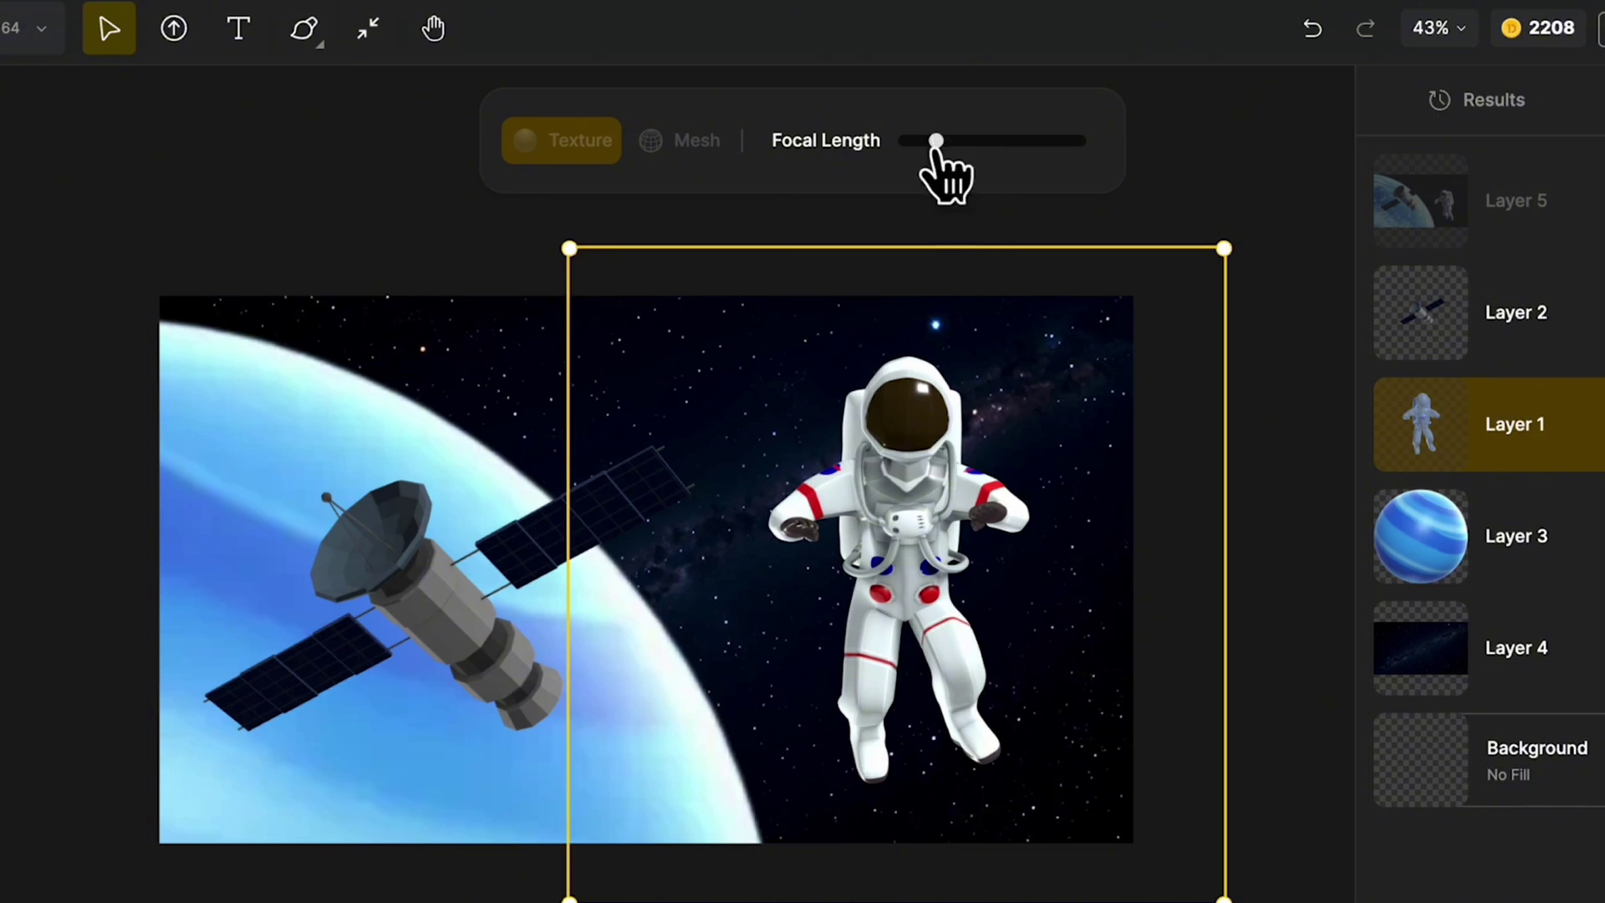
left_click_drag(936, 142, 1086, 142)
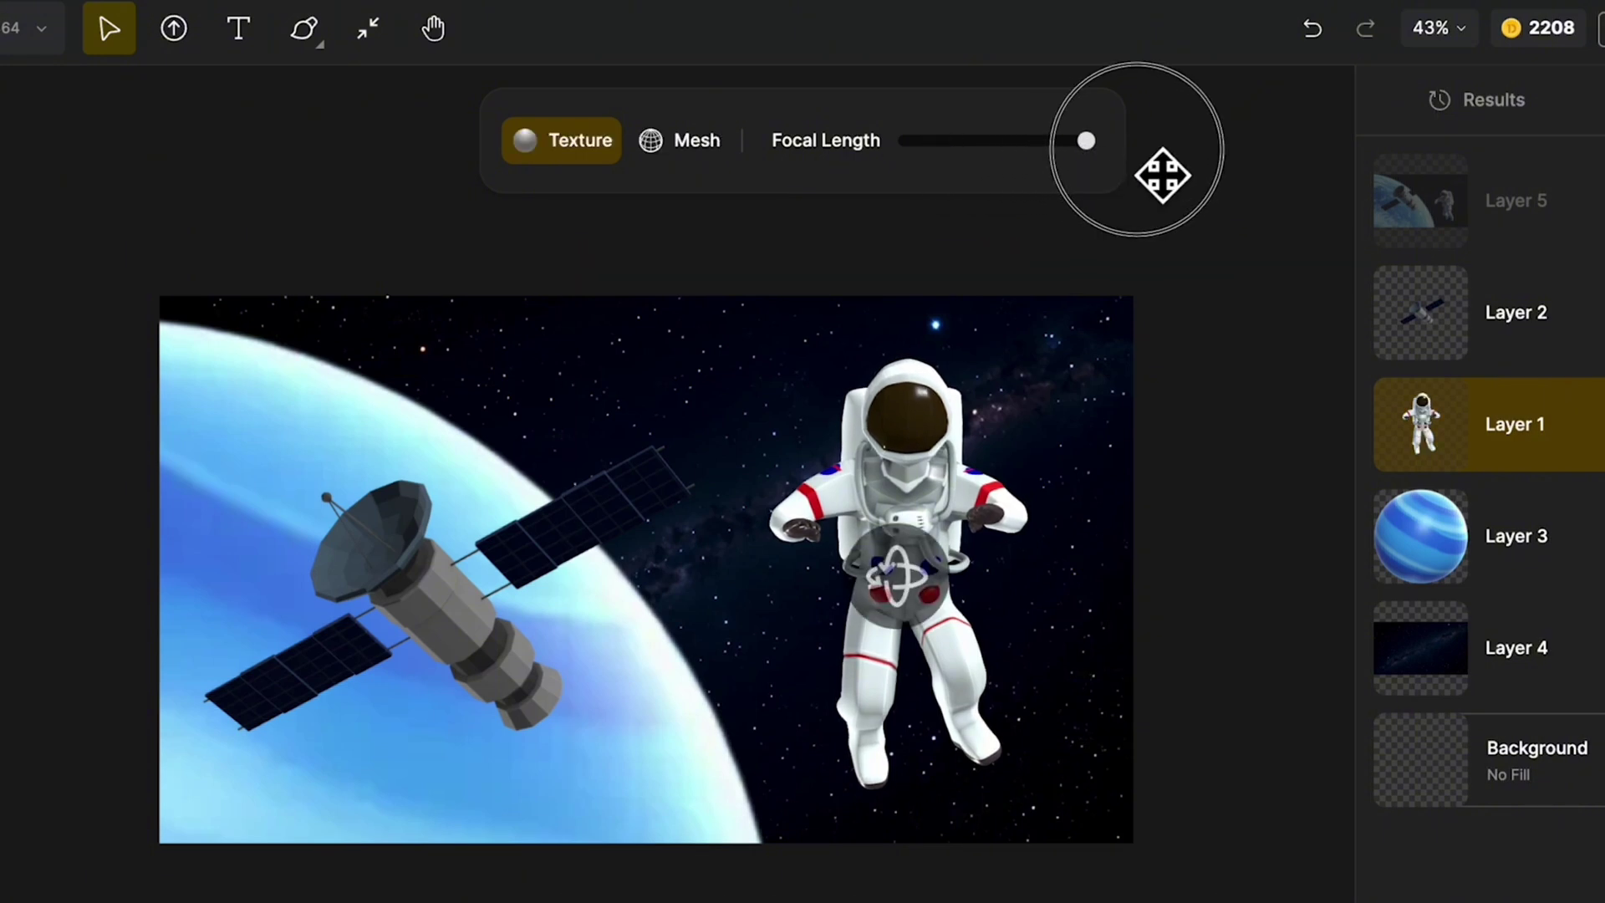
left_click_drag(1162, 175, 752, 164)
left_click_drag(900, 140, 892, 172)
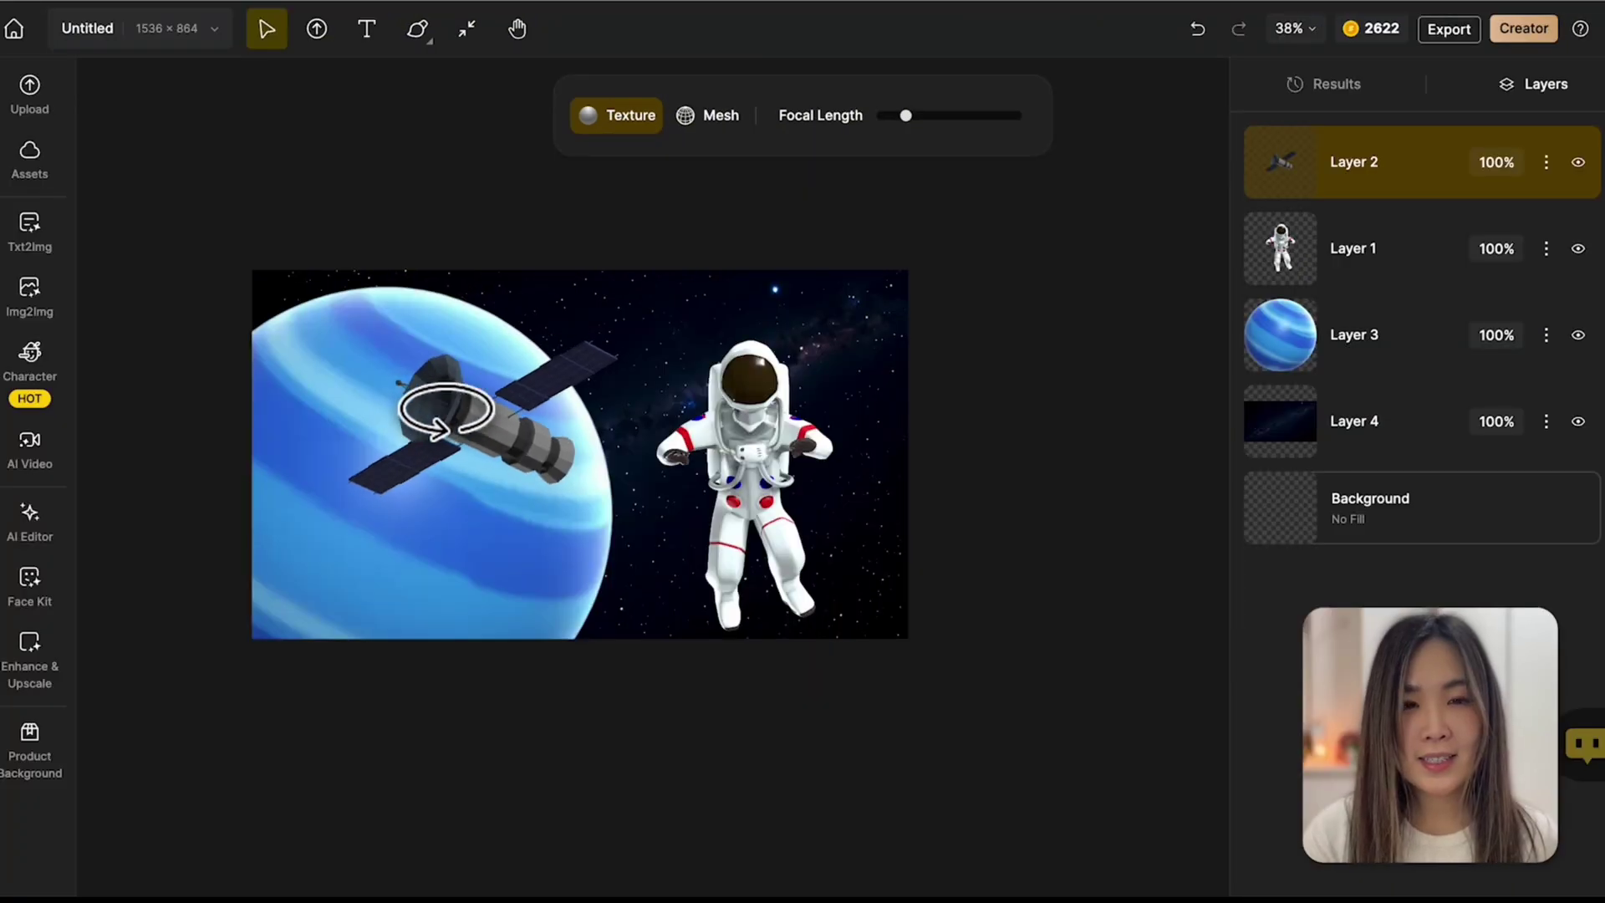
Rotate the satellite and then the astronaut to new angles in 3D.
mouse_move(446, 409)
left_mouse_down()
mouse_move(348, 379)
mouse_move(433, 427)
left_mouse_up()
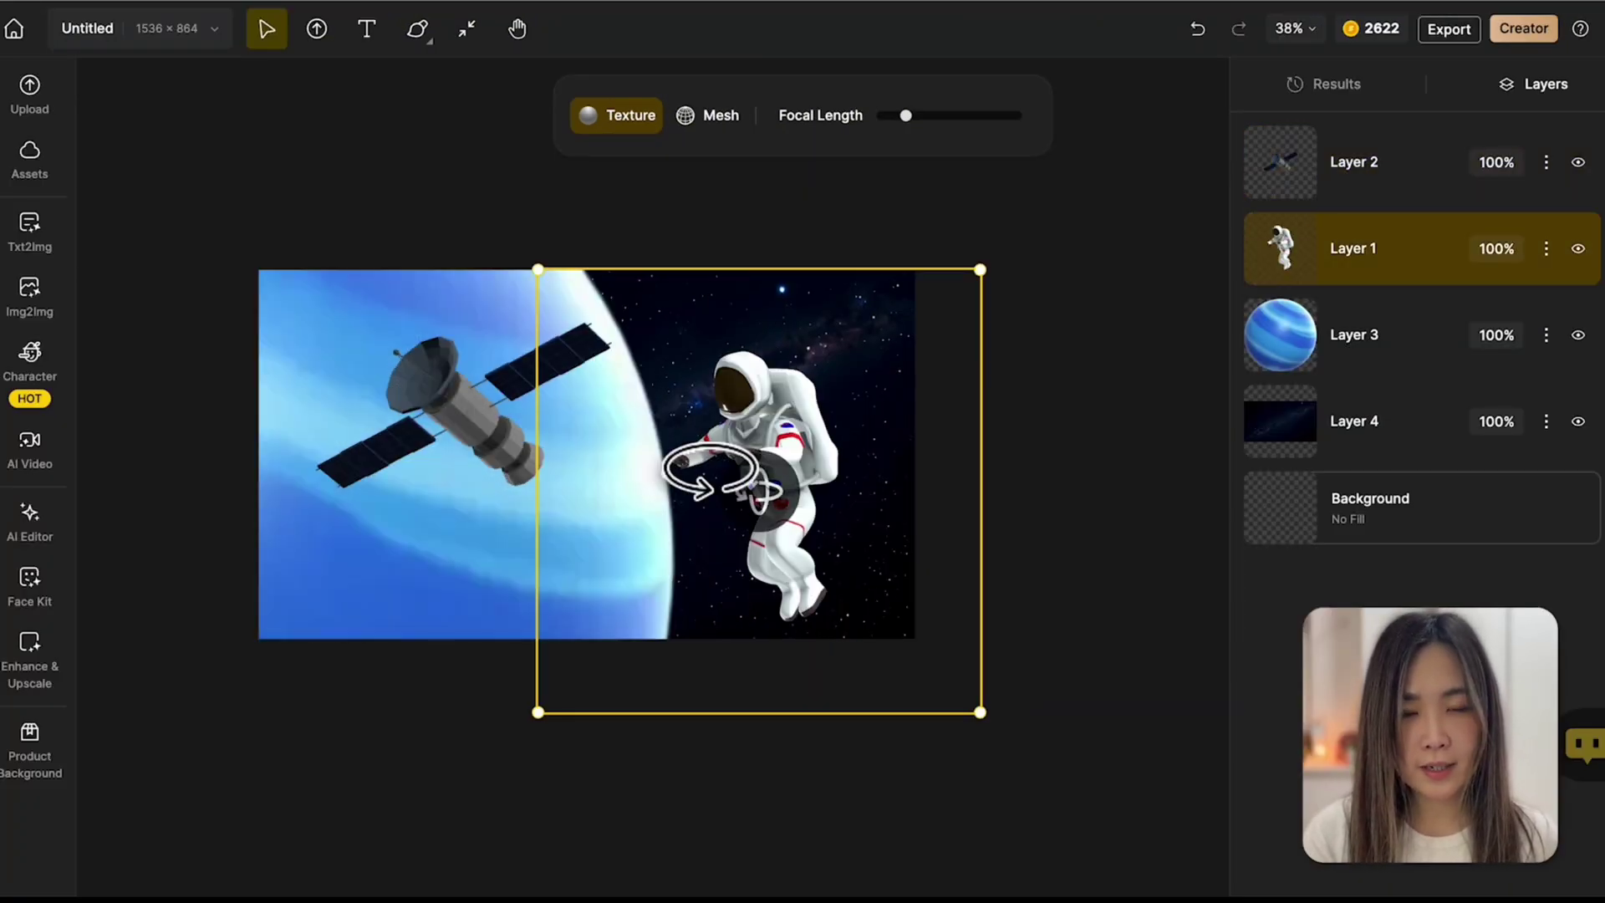
left_click_drag(716, 474, 784, 498)
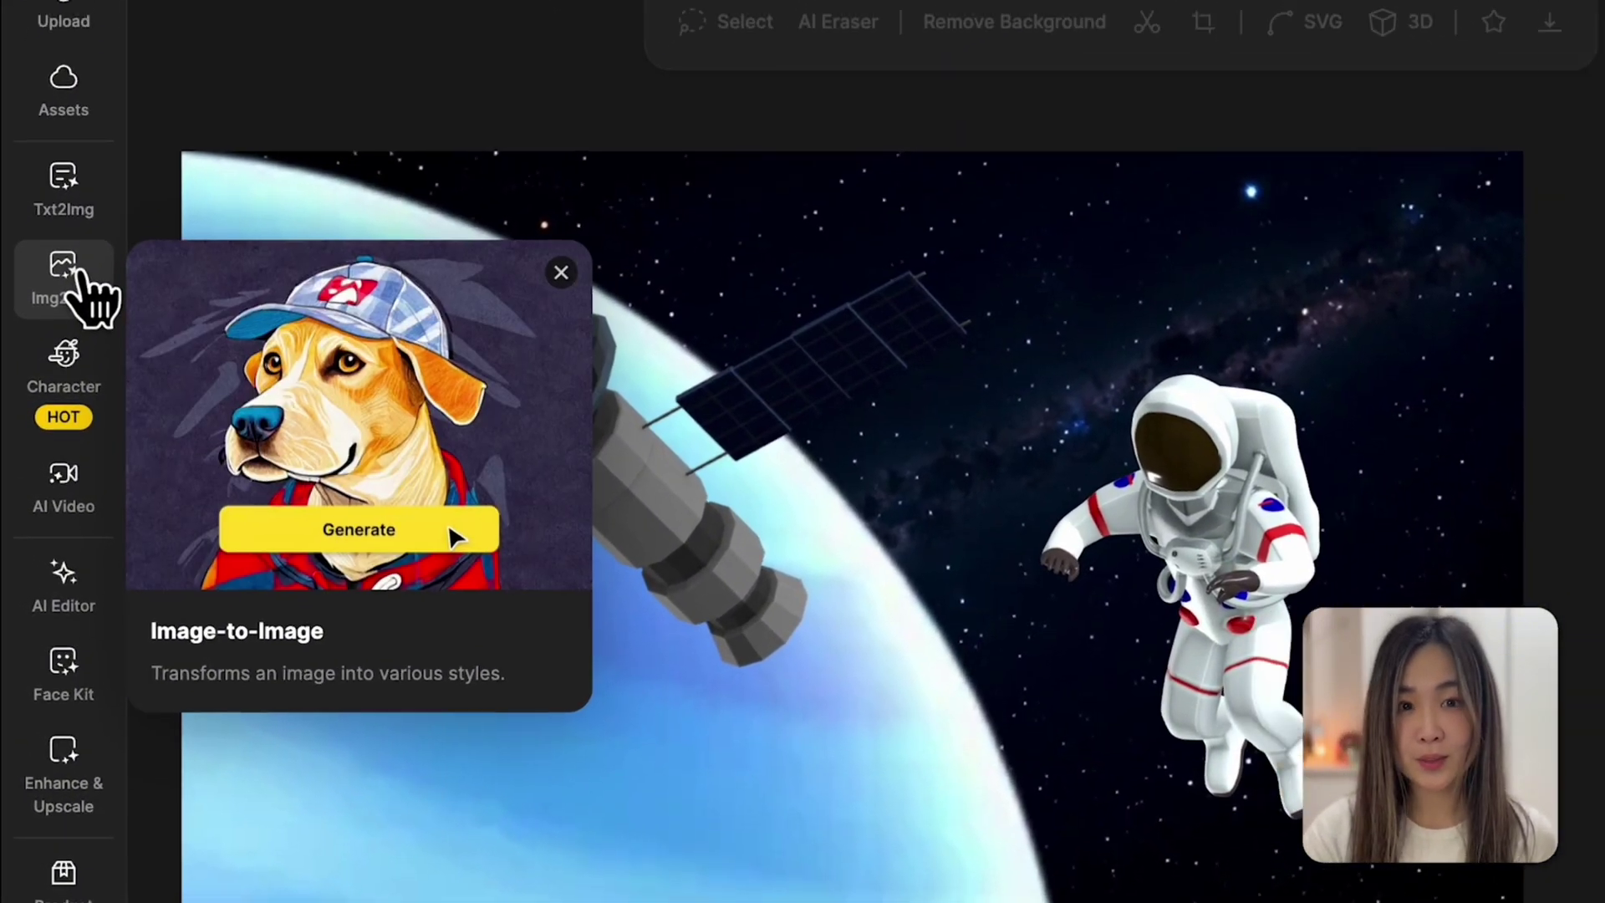
Open Image-to-Image, choose the Realistic generation style, and place the cursor in the prompt box.
left_click(82, 274)
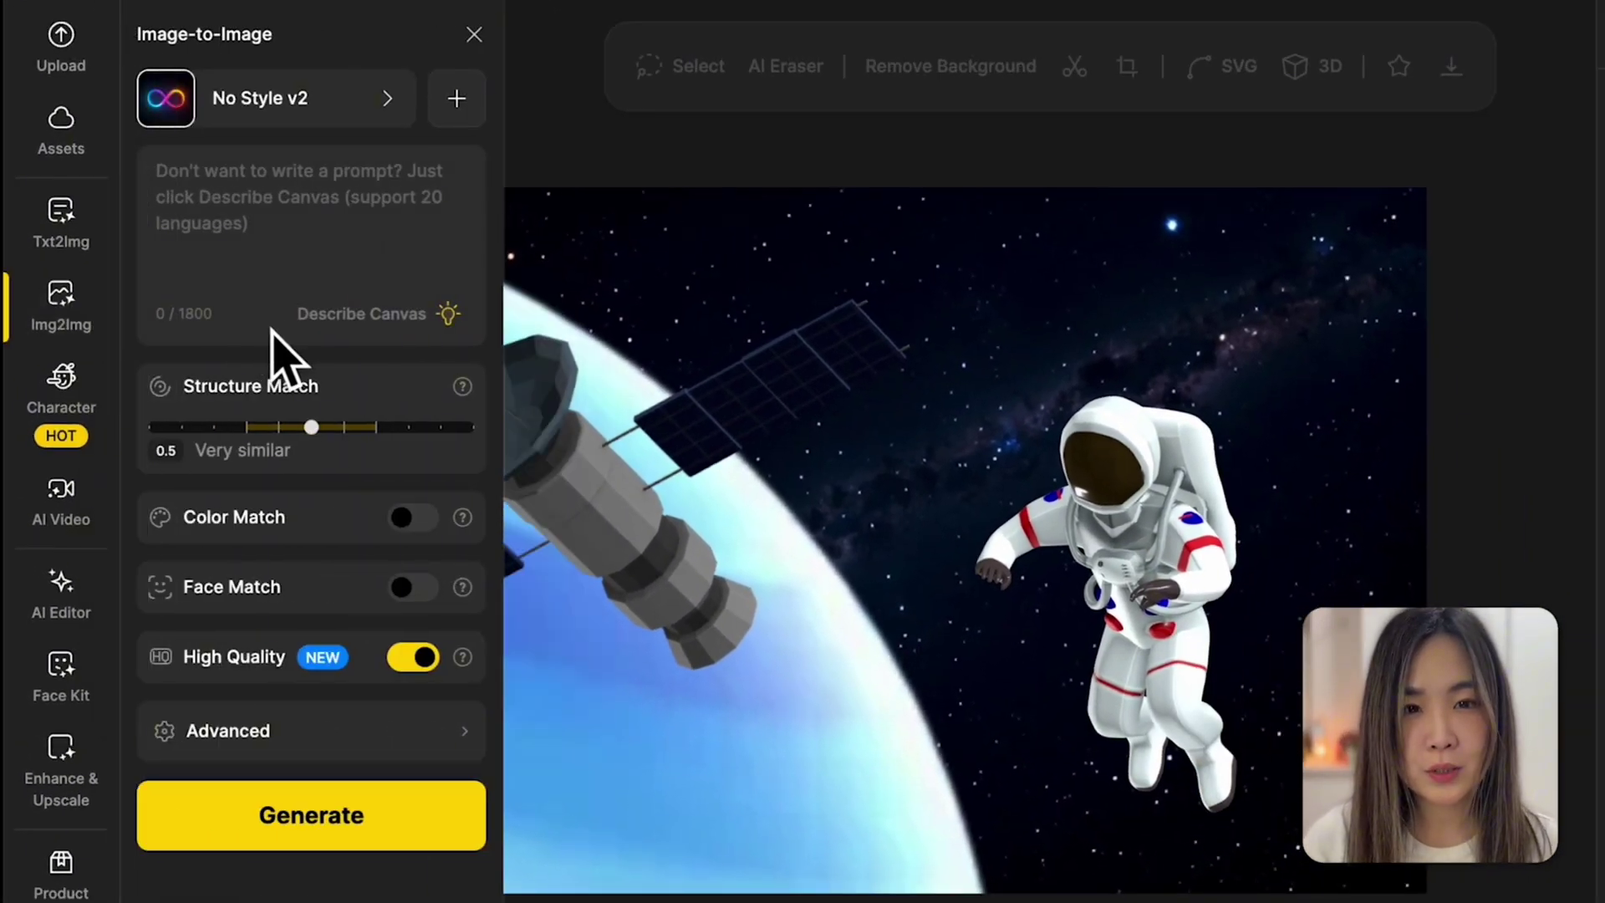
left_click(338, 104)
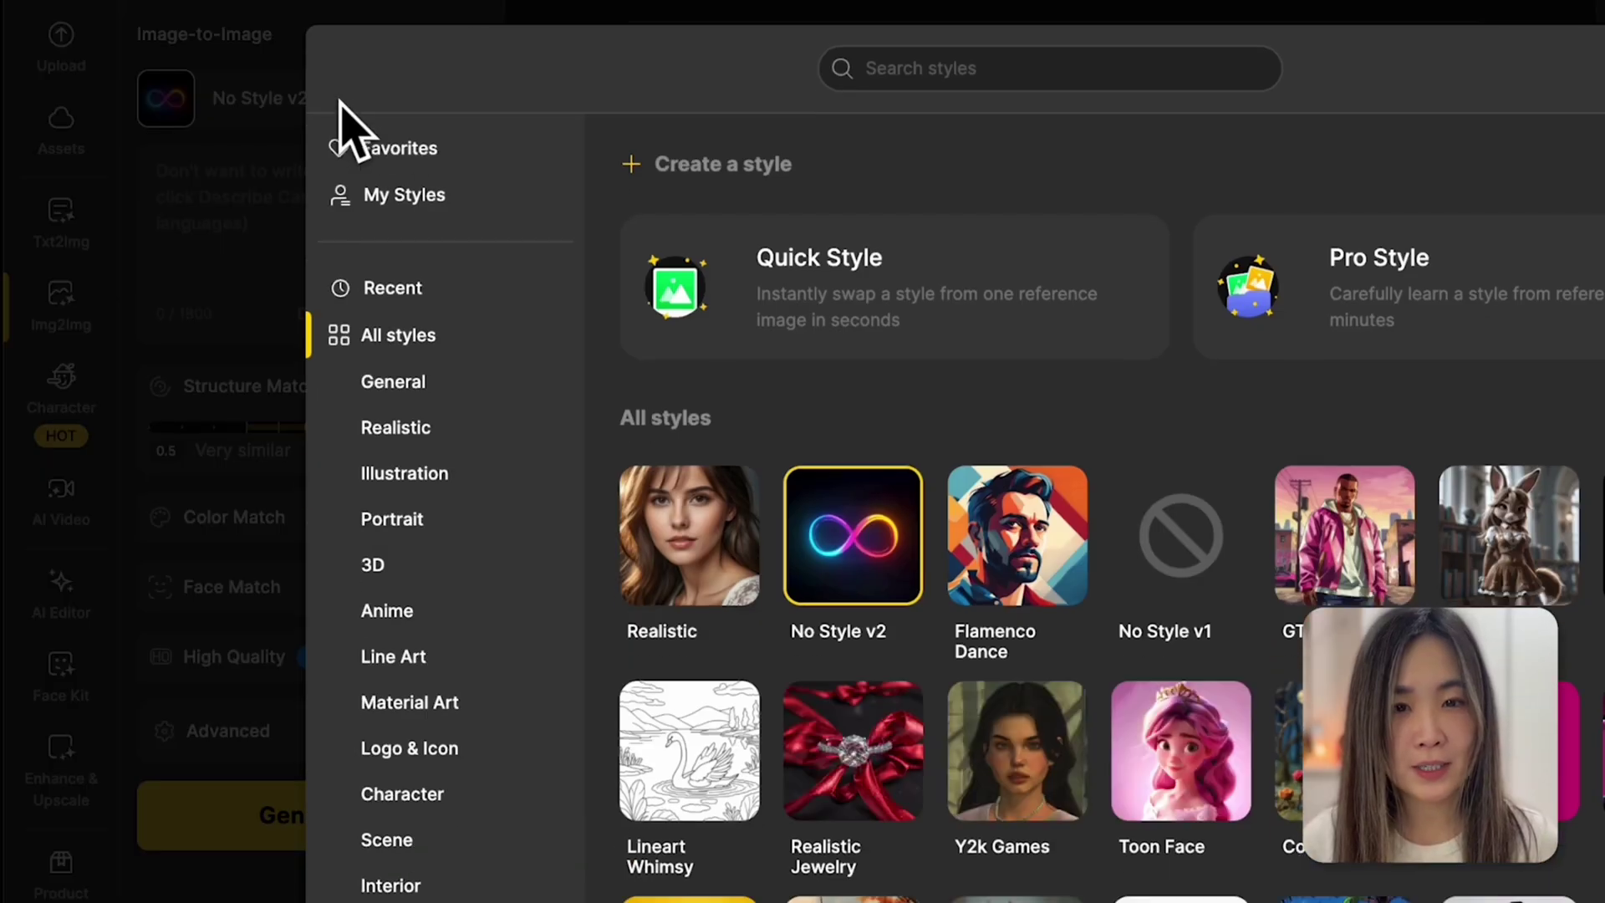
left_click(711, 523)
left_click(359, 222)
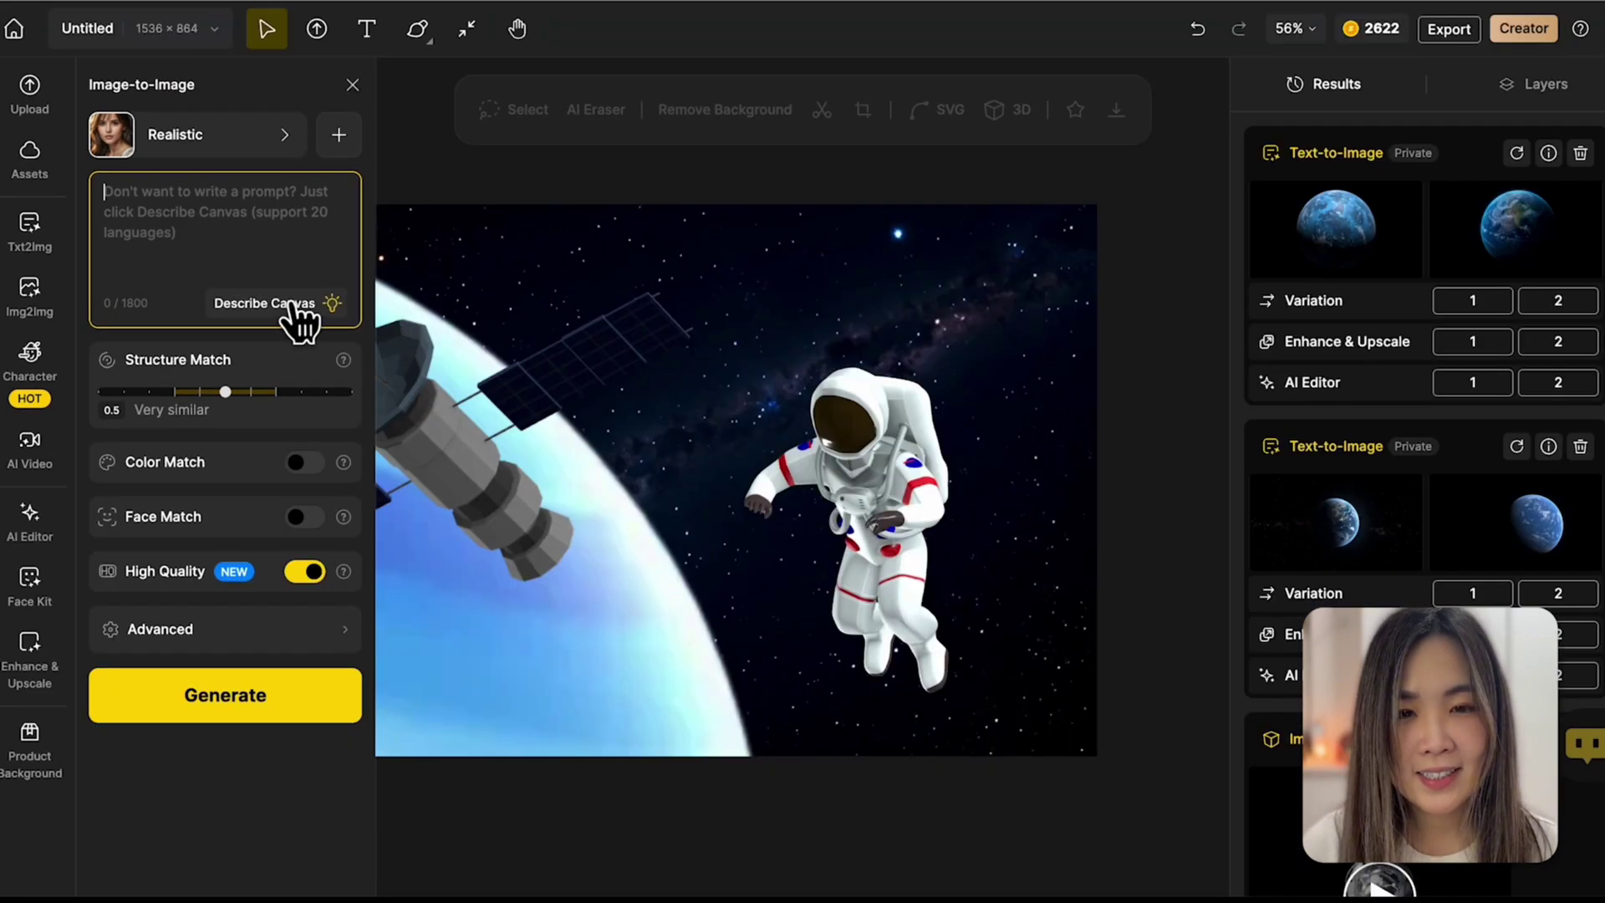
Auto-describe the canvas as the prompt, ending it with 'A blue planet is on the background.'.
left_click(396, 312)
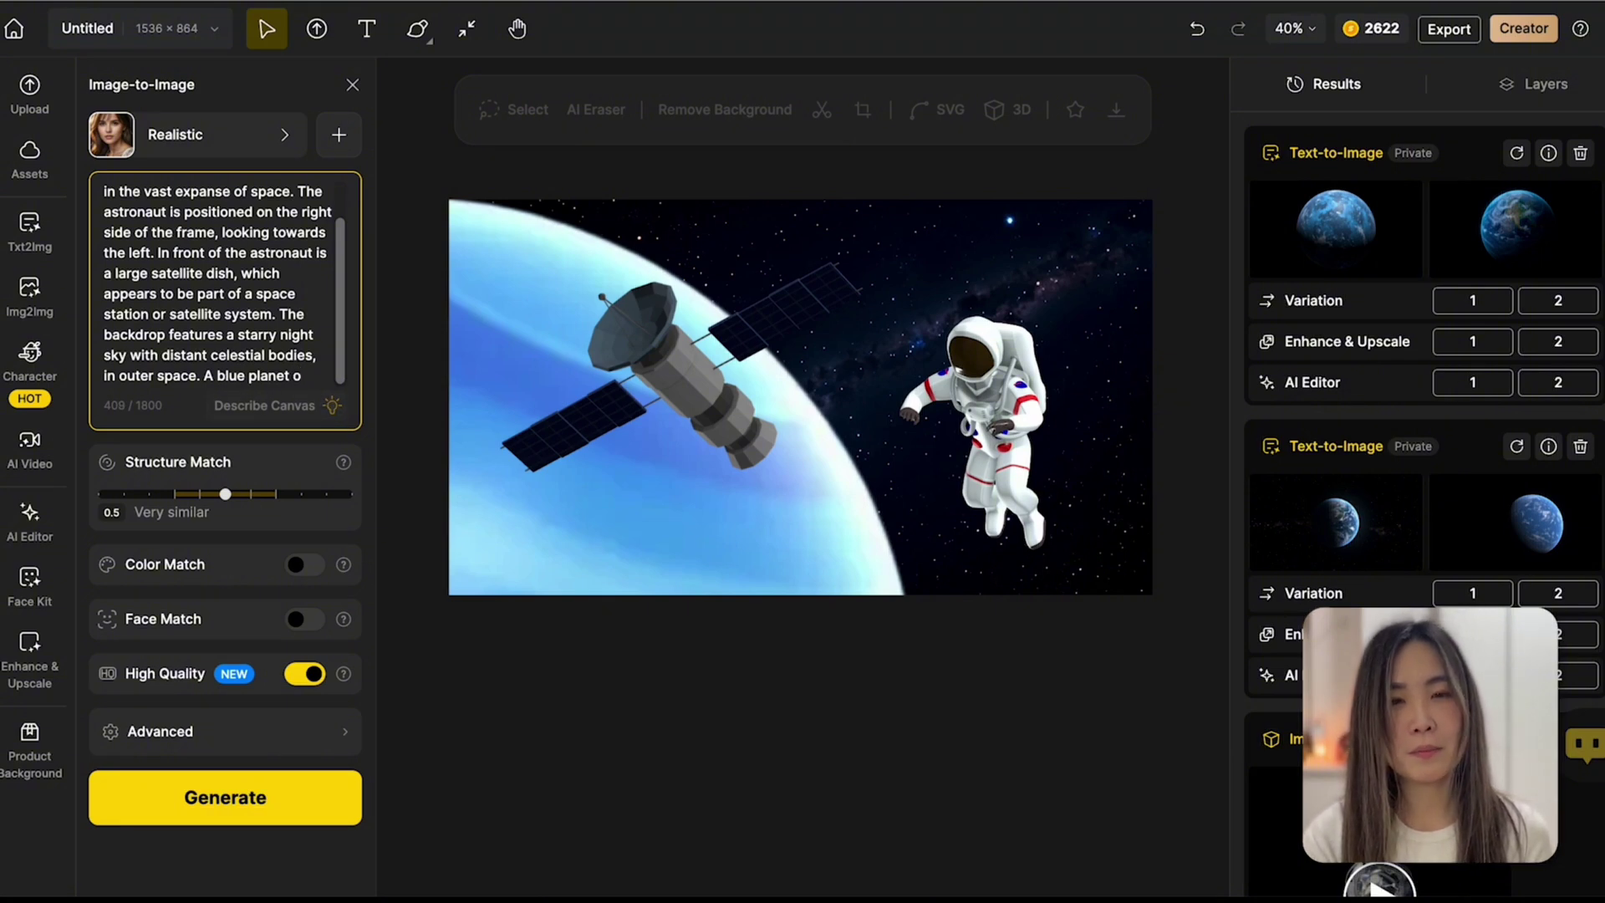
type("the background.")
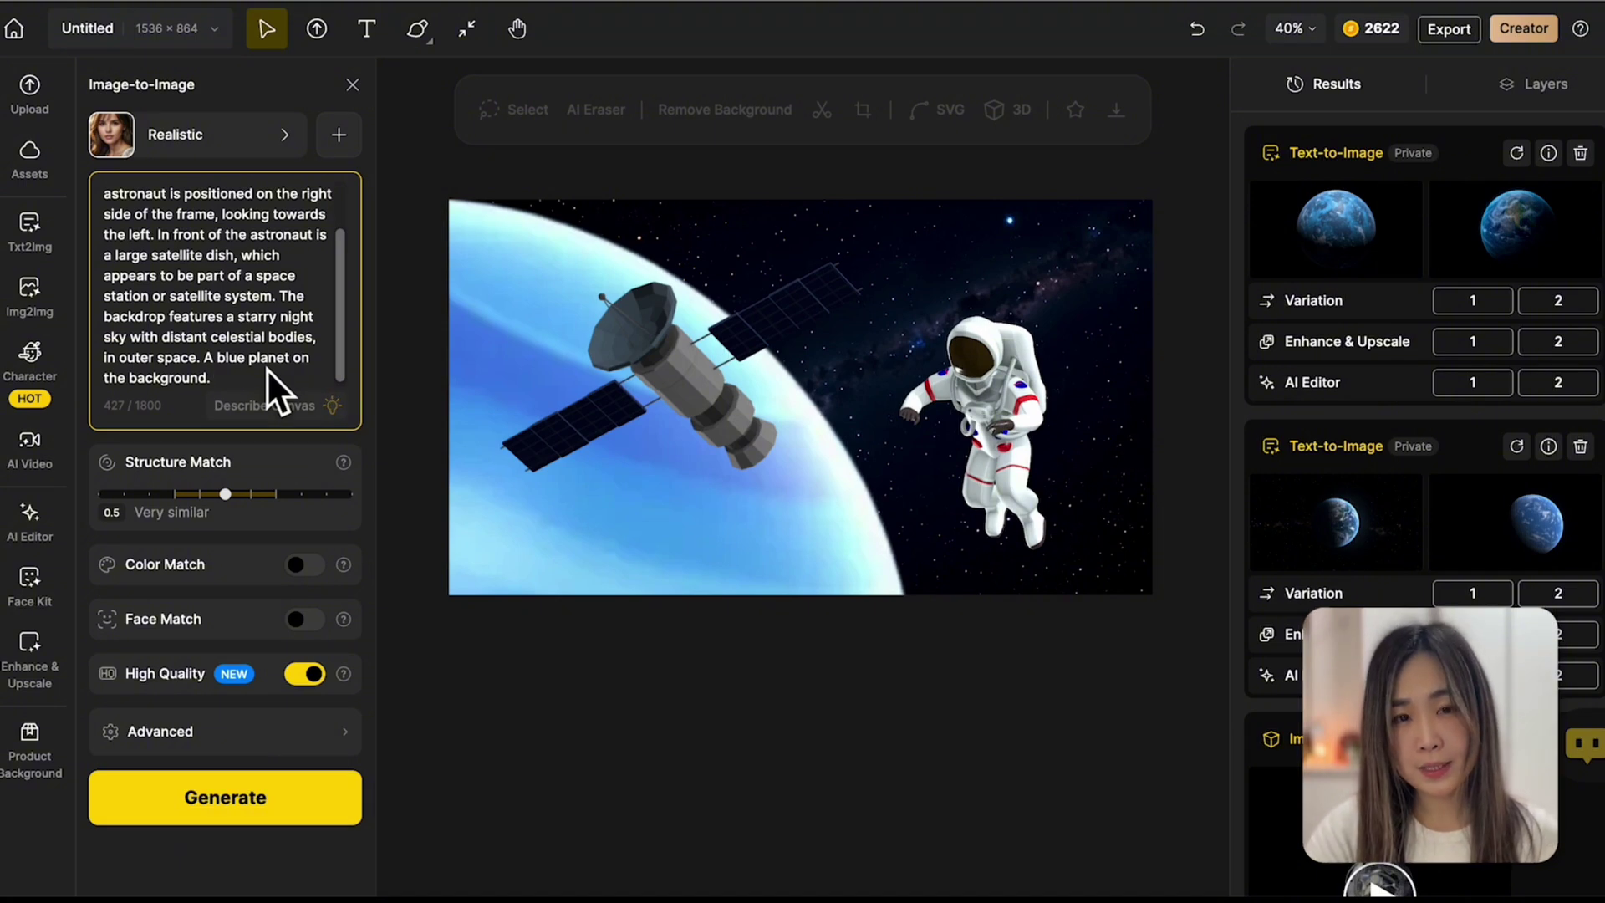
left_click(292, 358)
type("is")
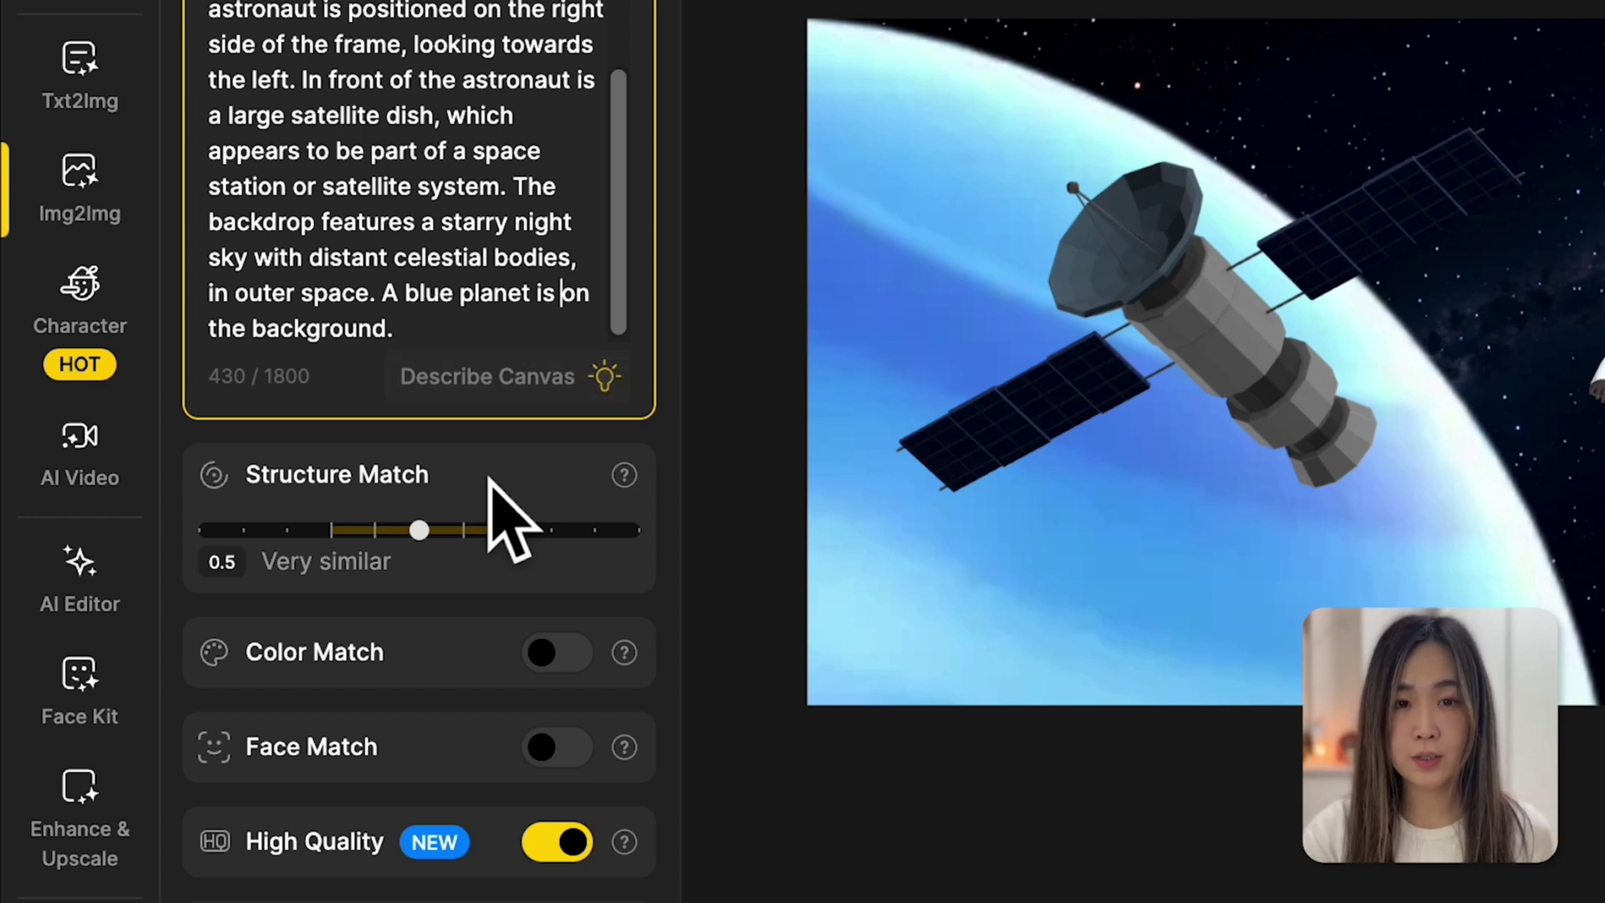
Set Structure Match to 0.8 (Quite strict).
left_click(595, 533)
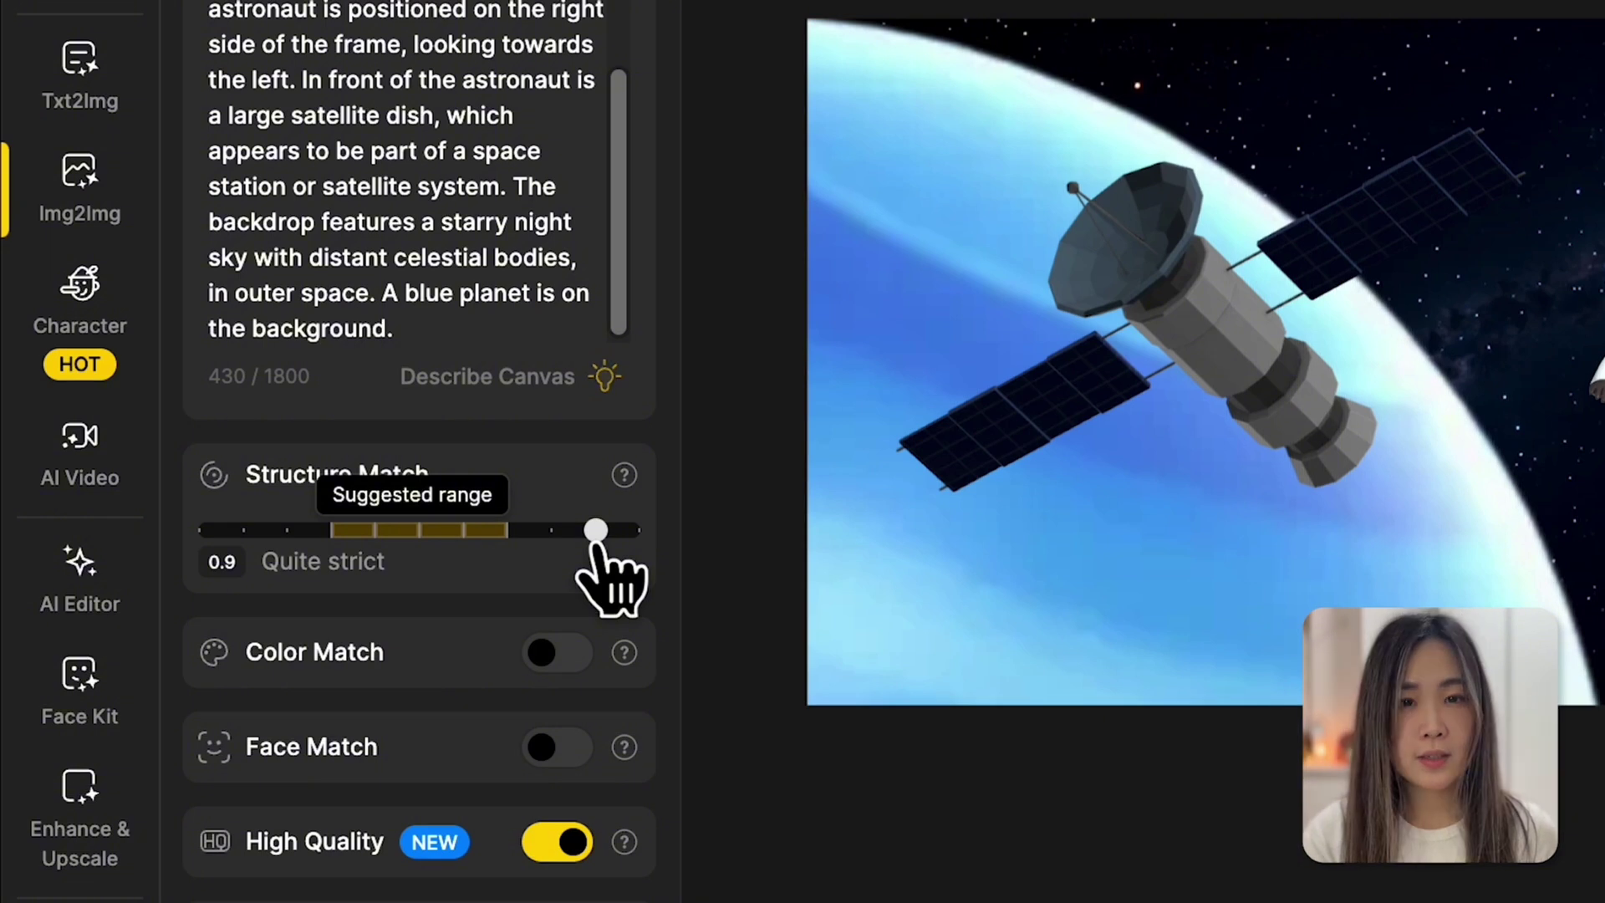
left_click(287, 532)
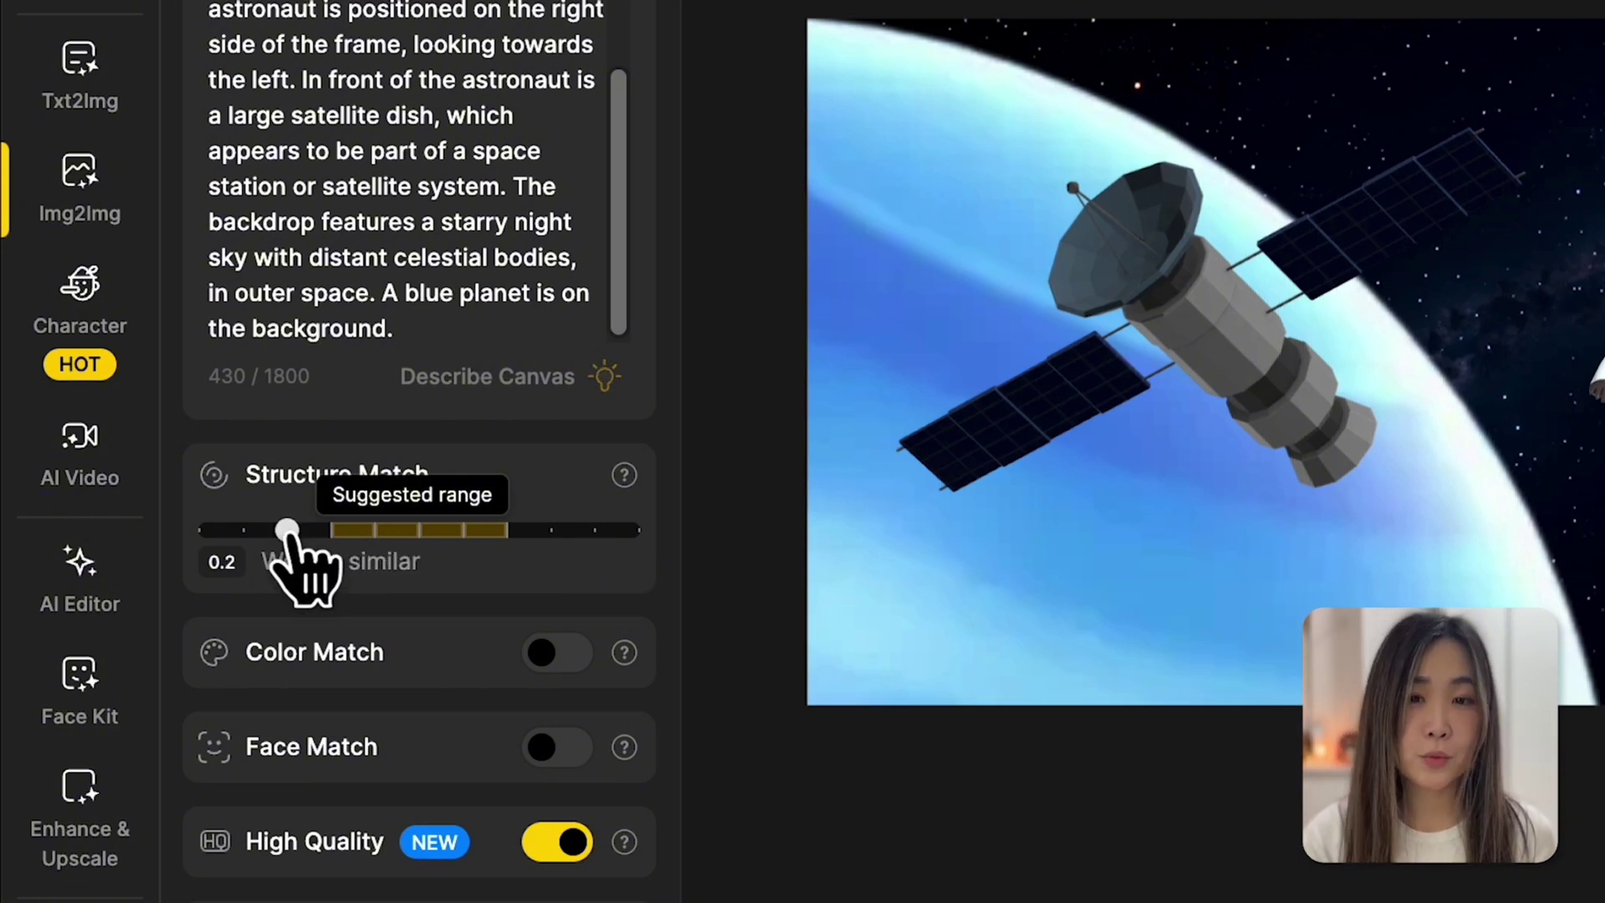
left_click(552, 530)
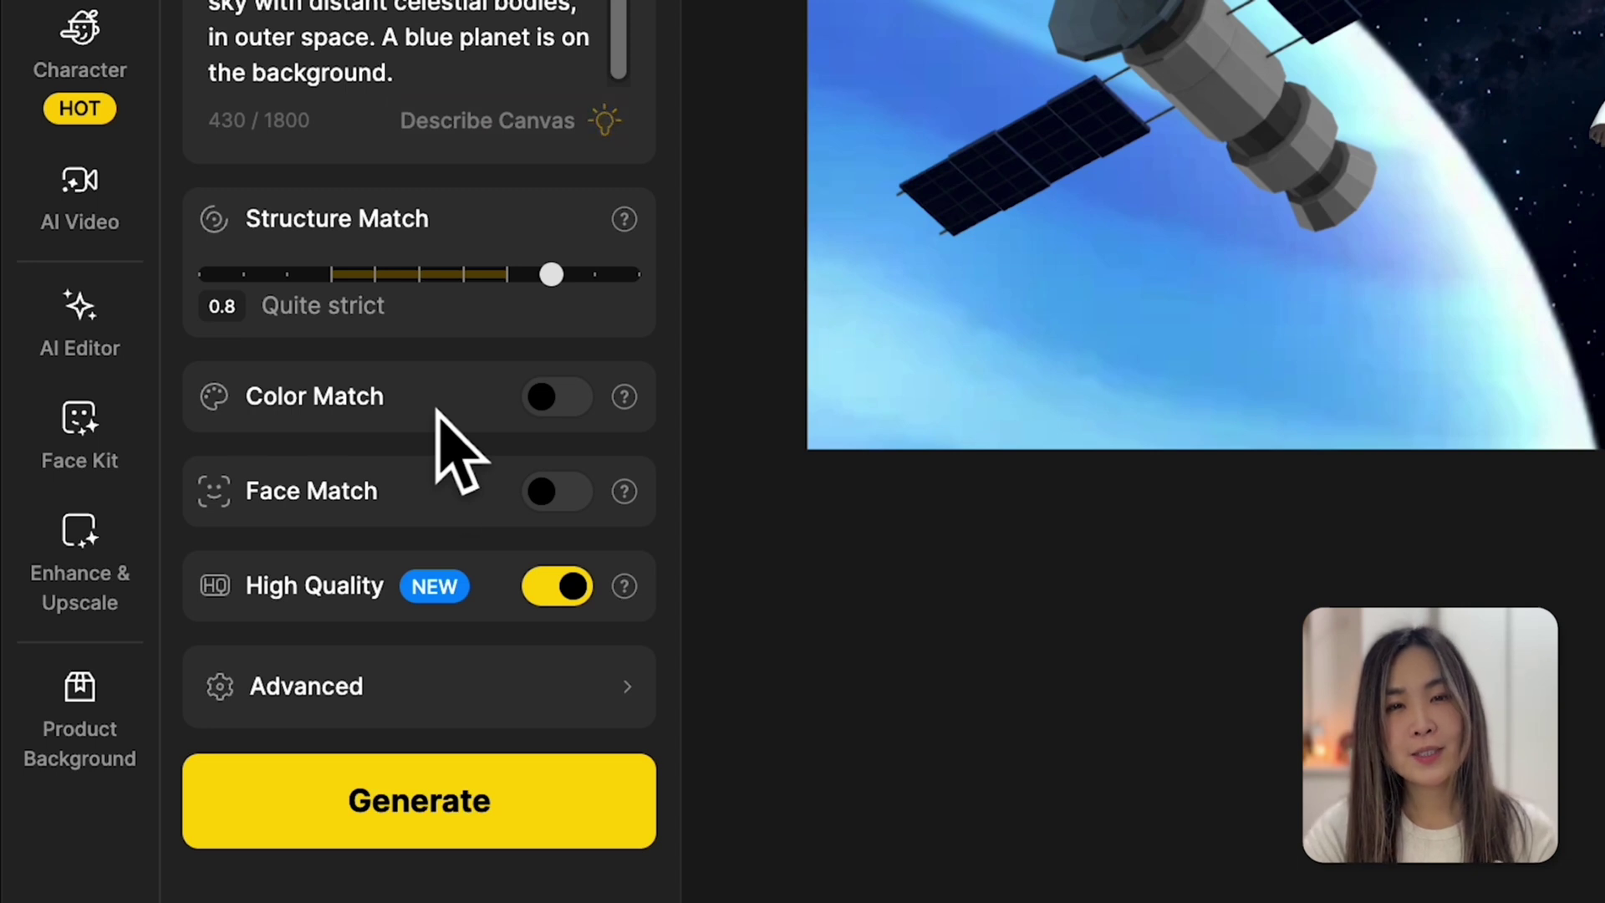
Turn on Color Match, keeping High Quality enabled.
mouse_move(644, 405)
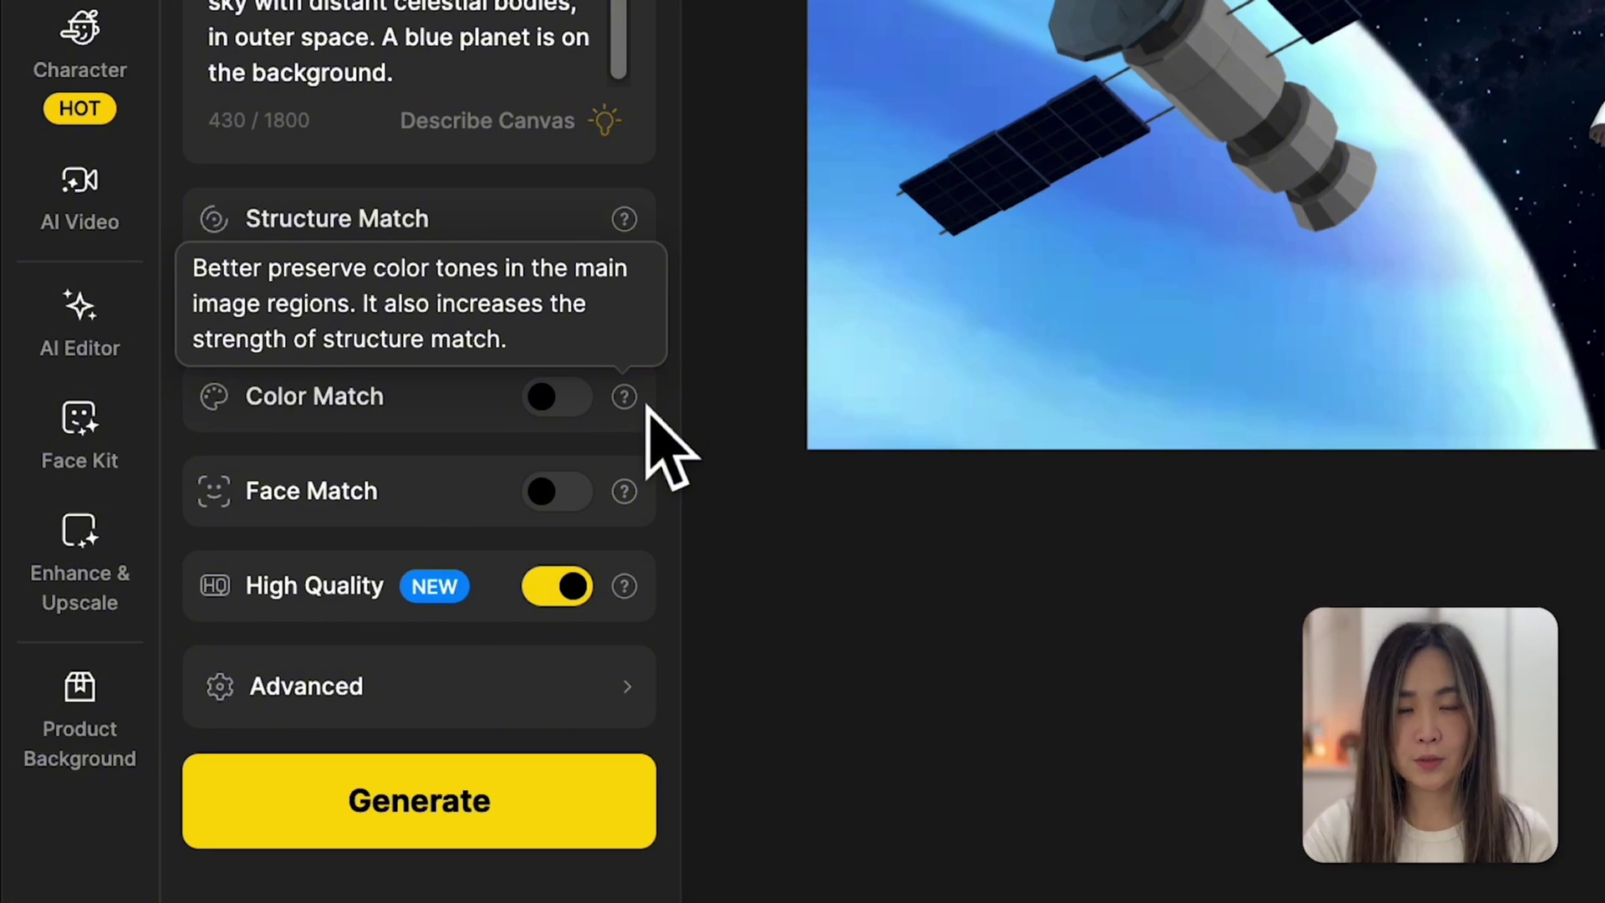
left_click(569, 406)
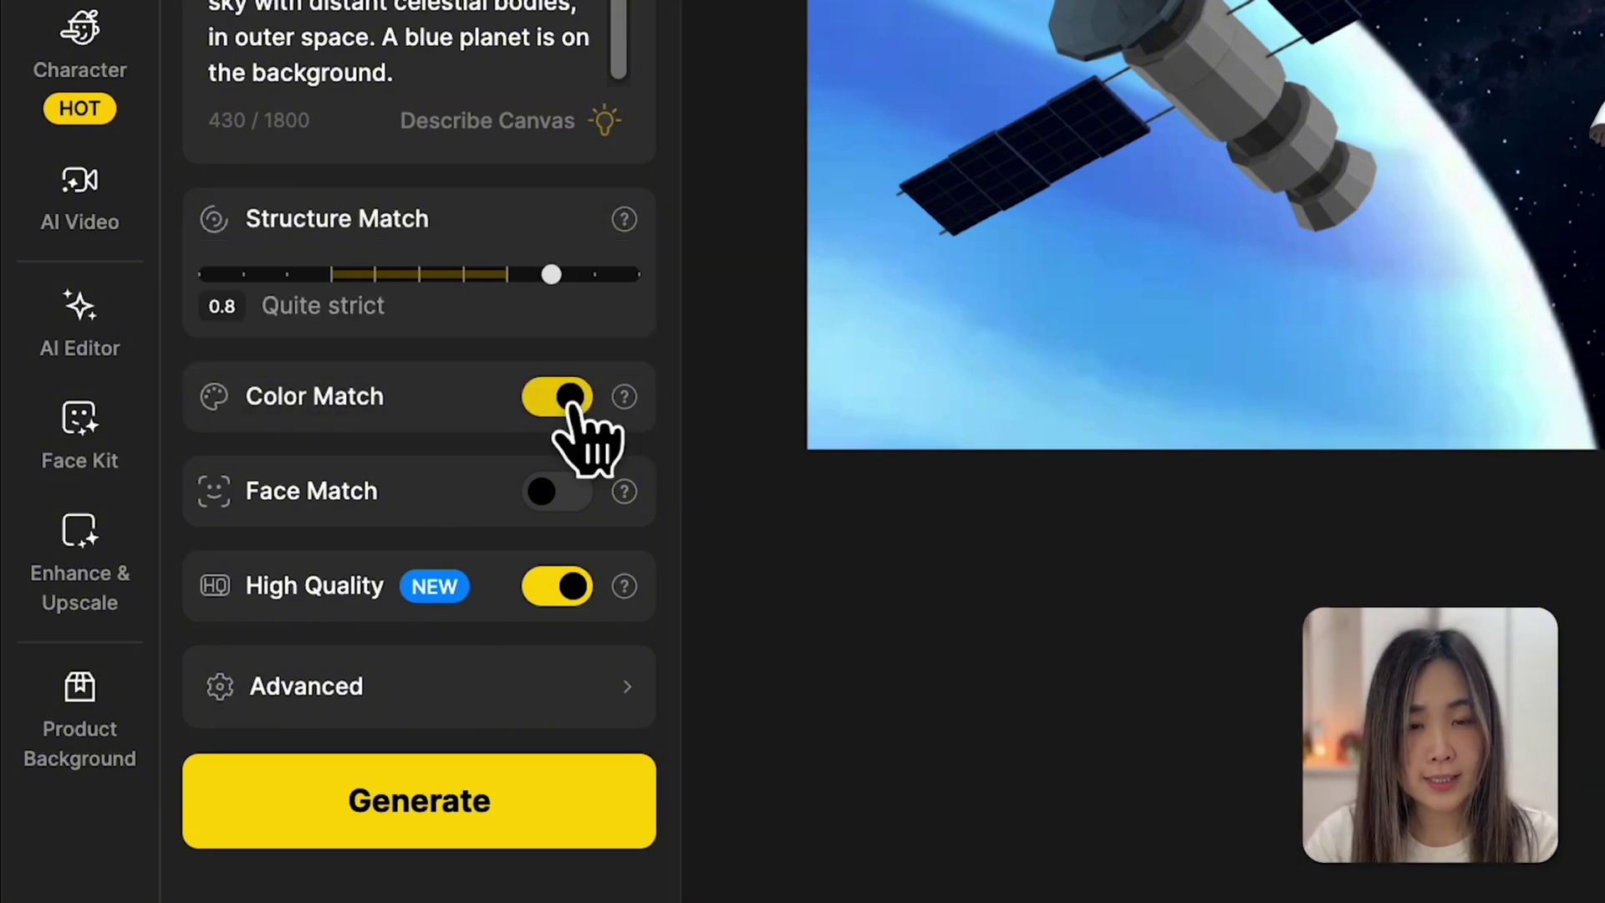
mouse_move(642, 494)
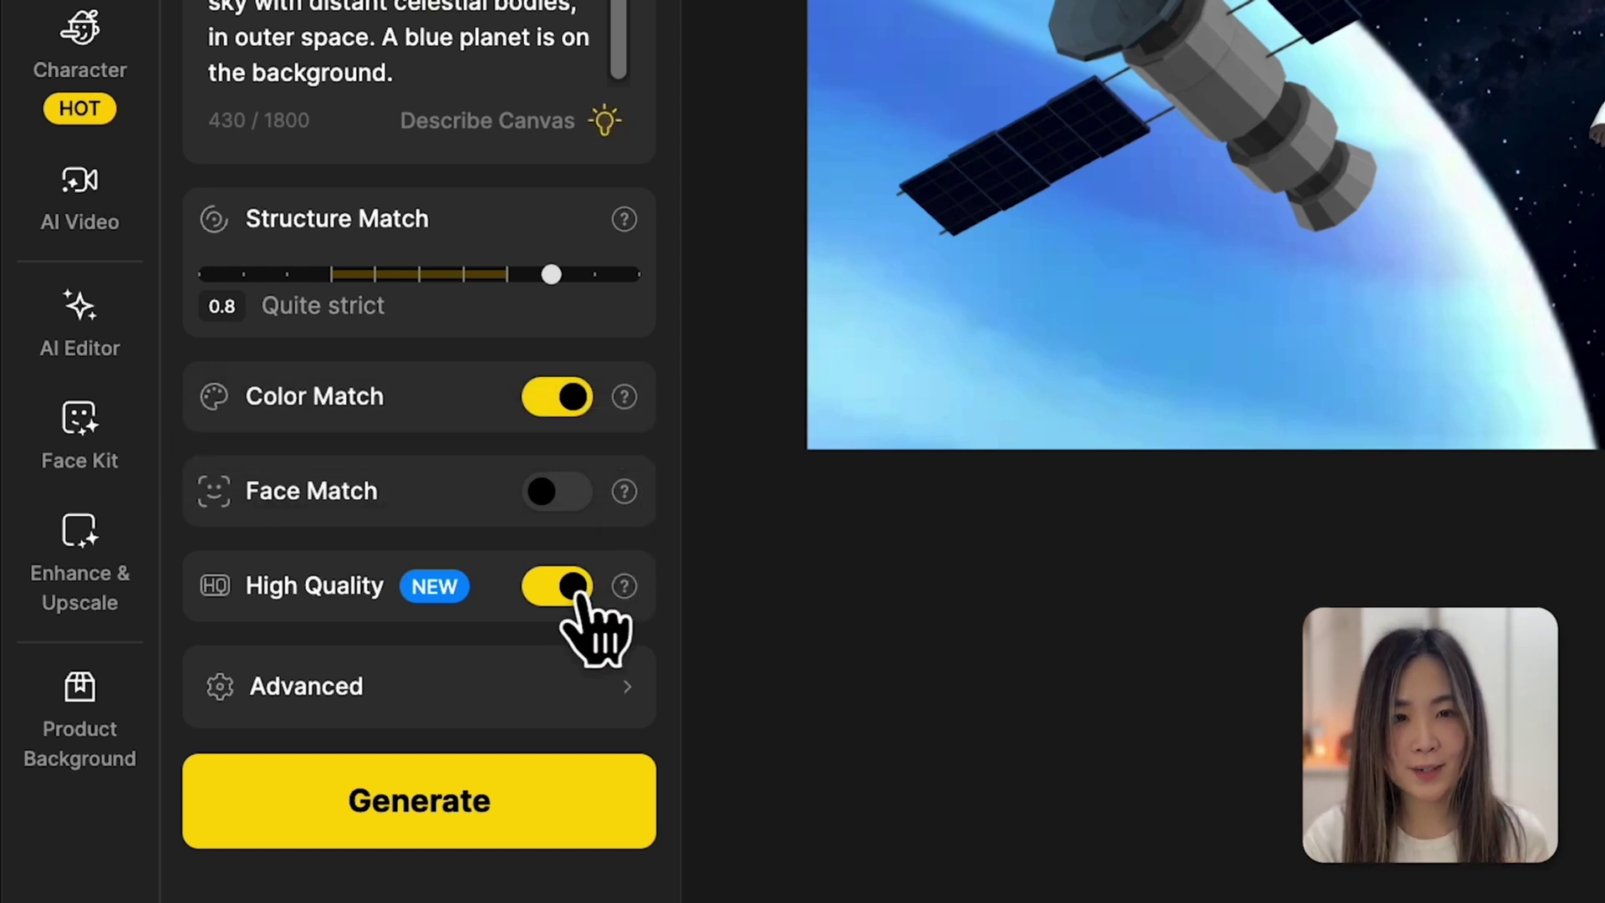
mouse_move(646, 595)
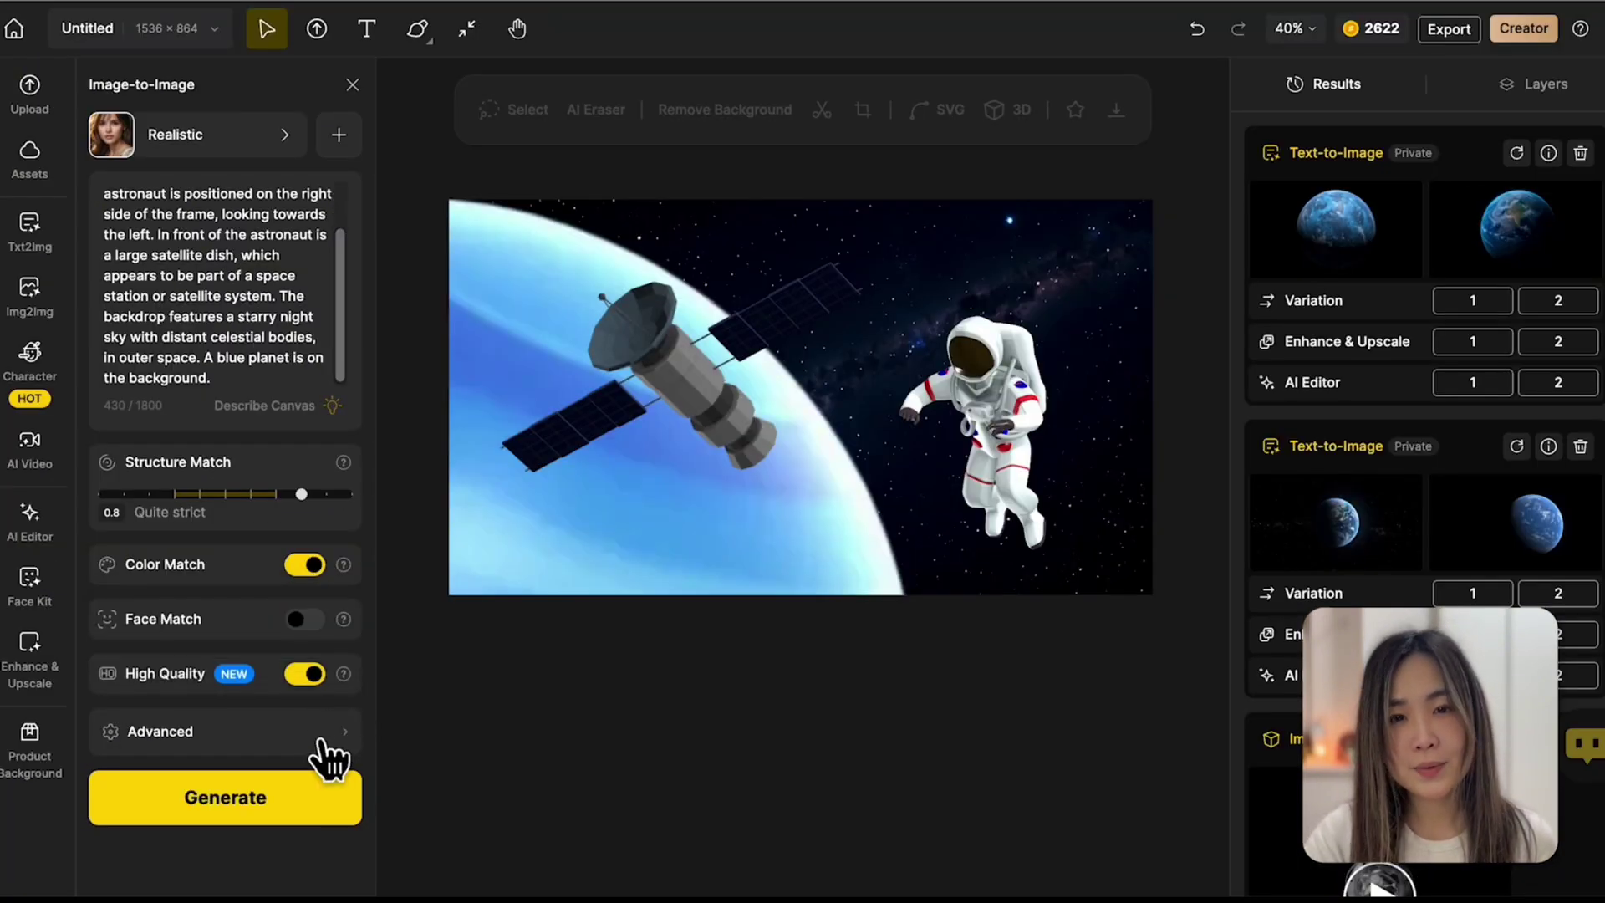
left_click(591, 701)
left_click(670, 245)
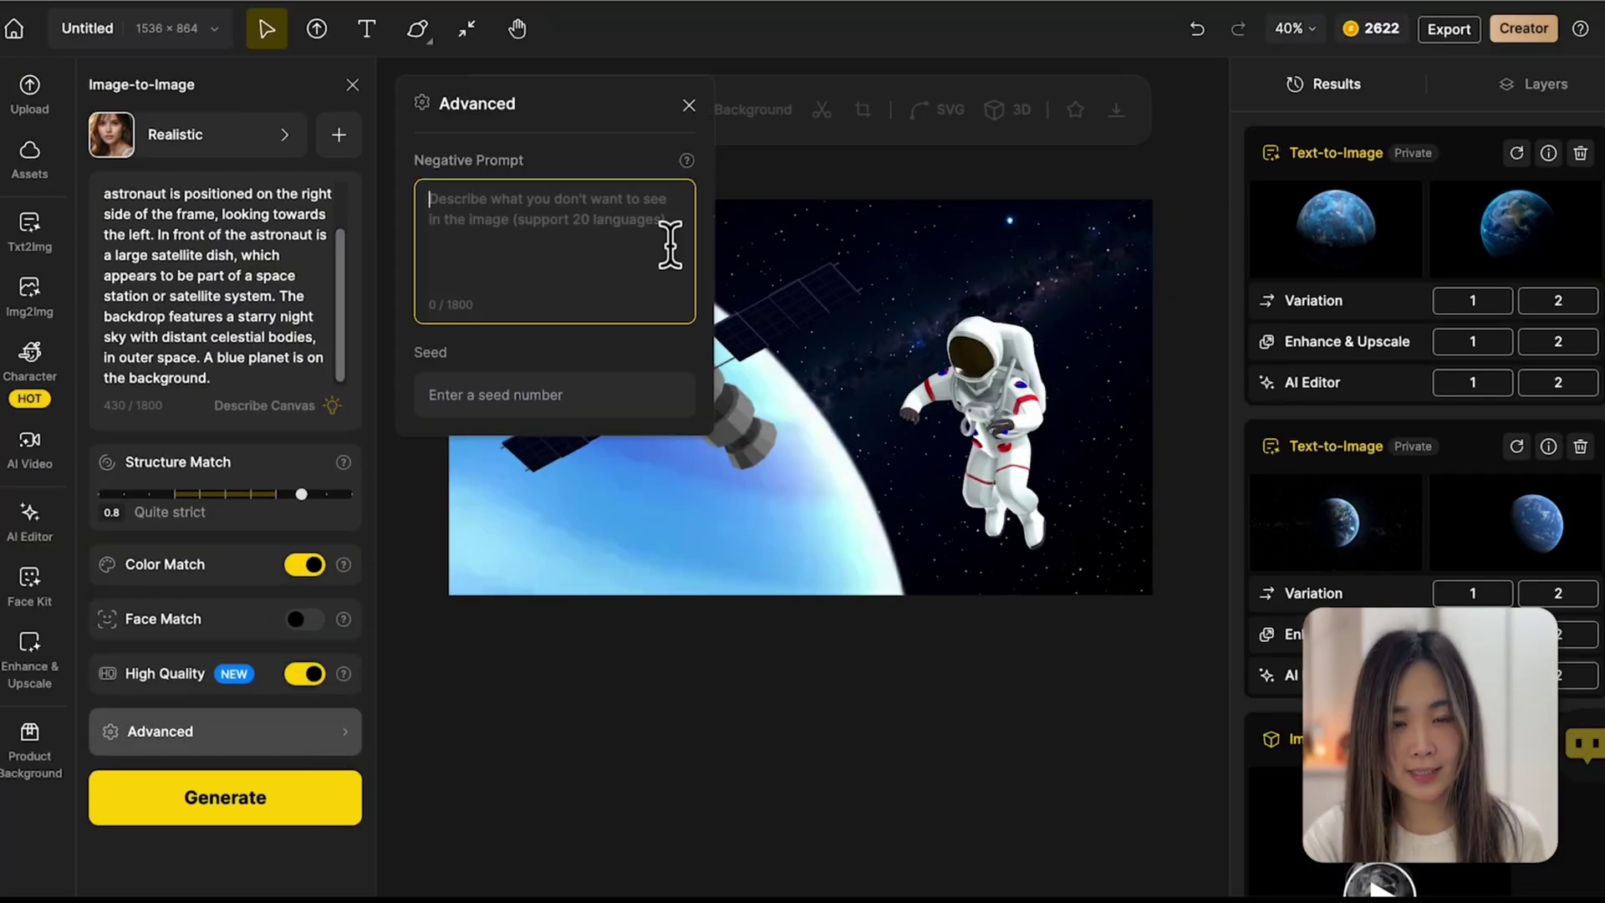
left_click(598, 410)
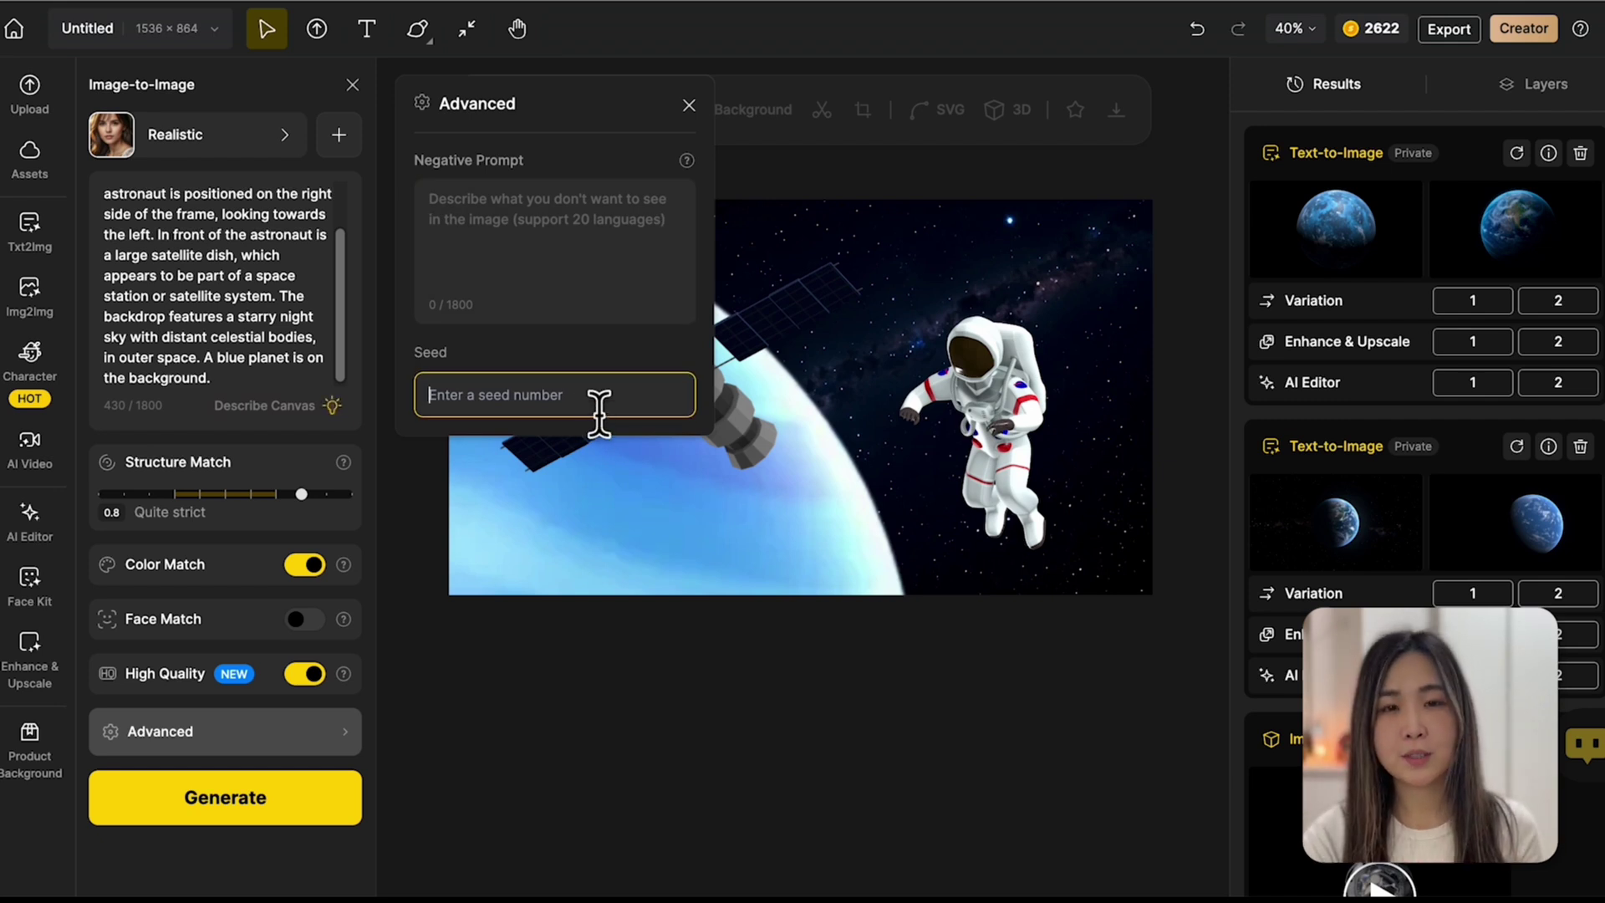
left_click(337, 739)
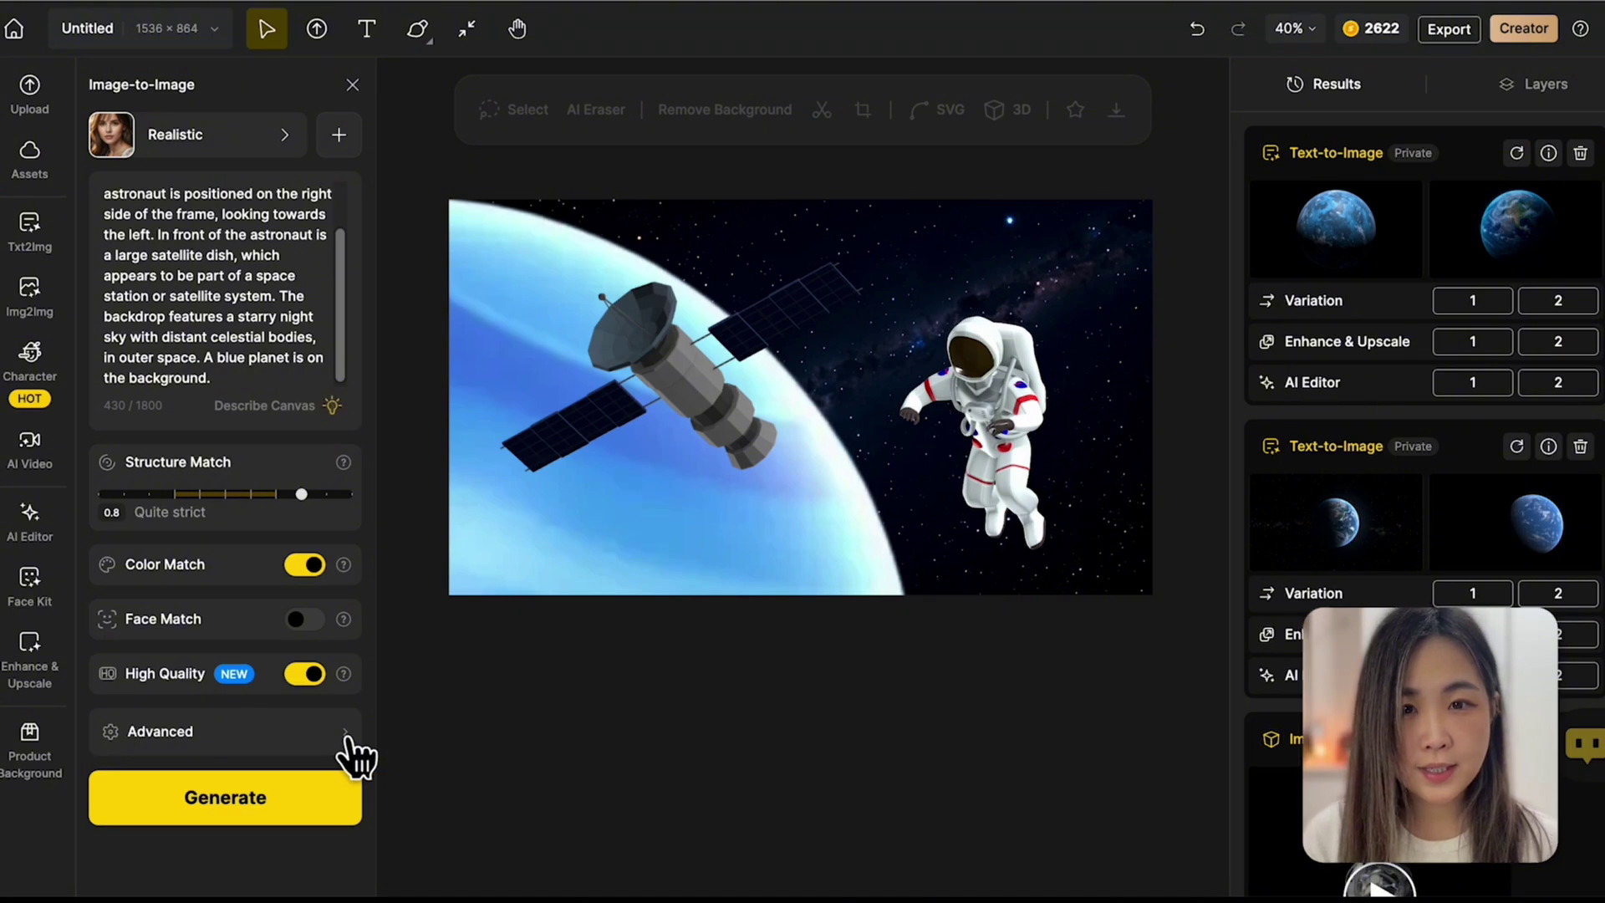
Generate four realistic images and compare the first two results against the original composition.
left_click(243, 804)
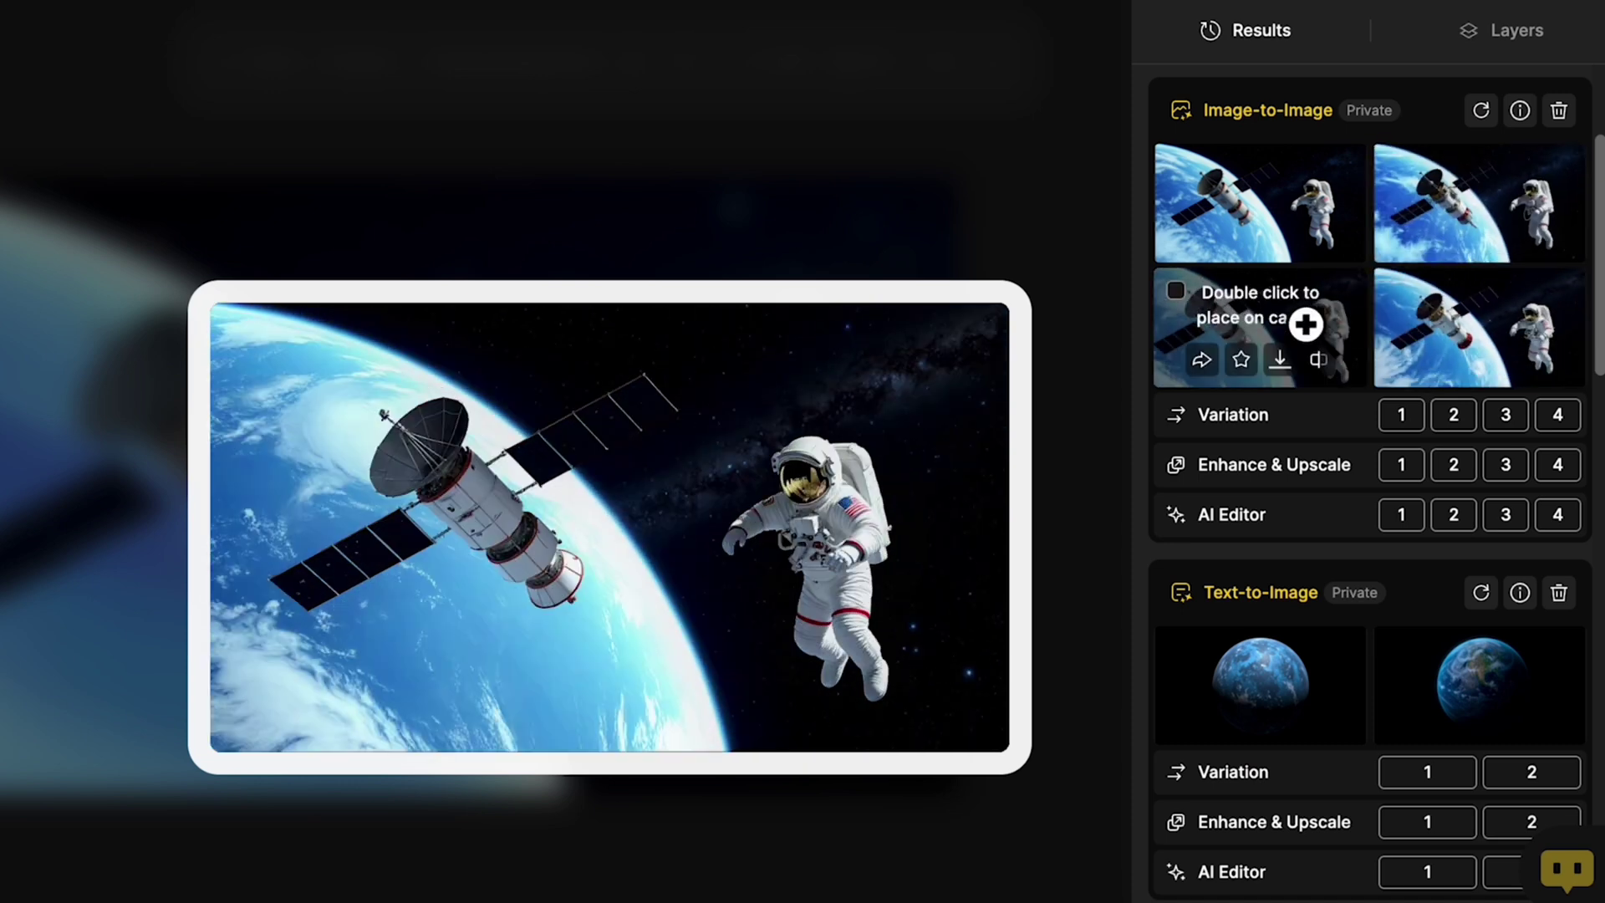
left_click(1320, 241)
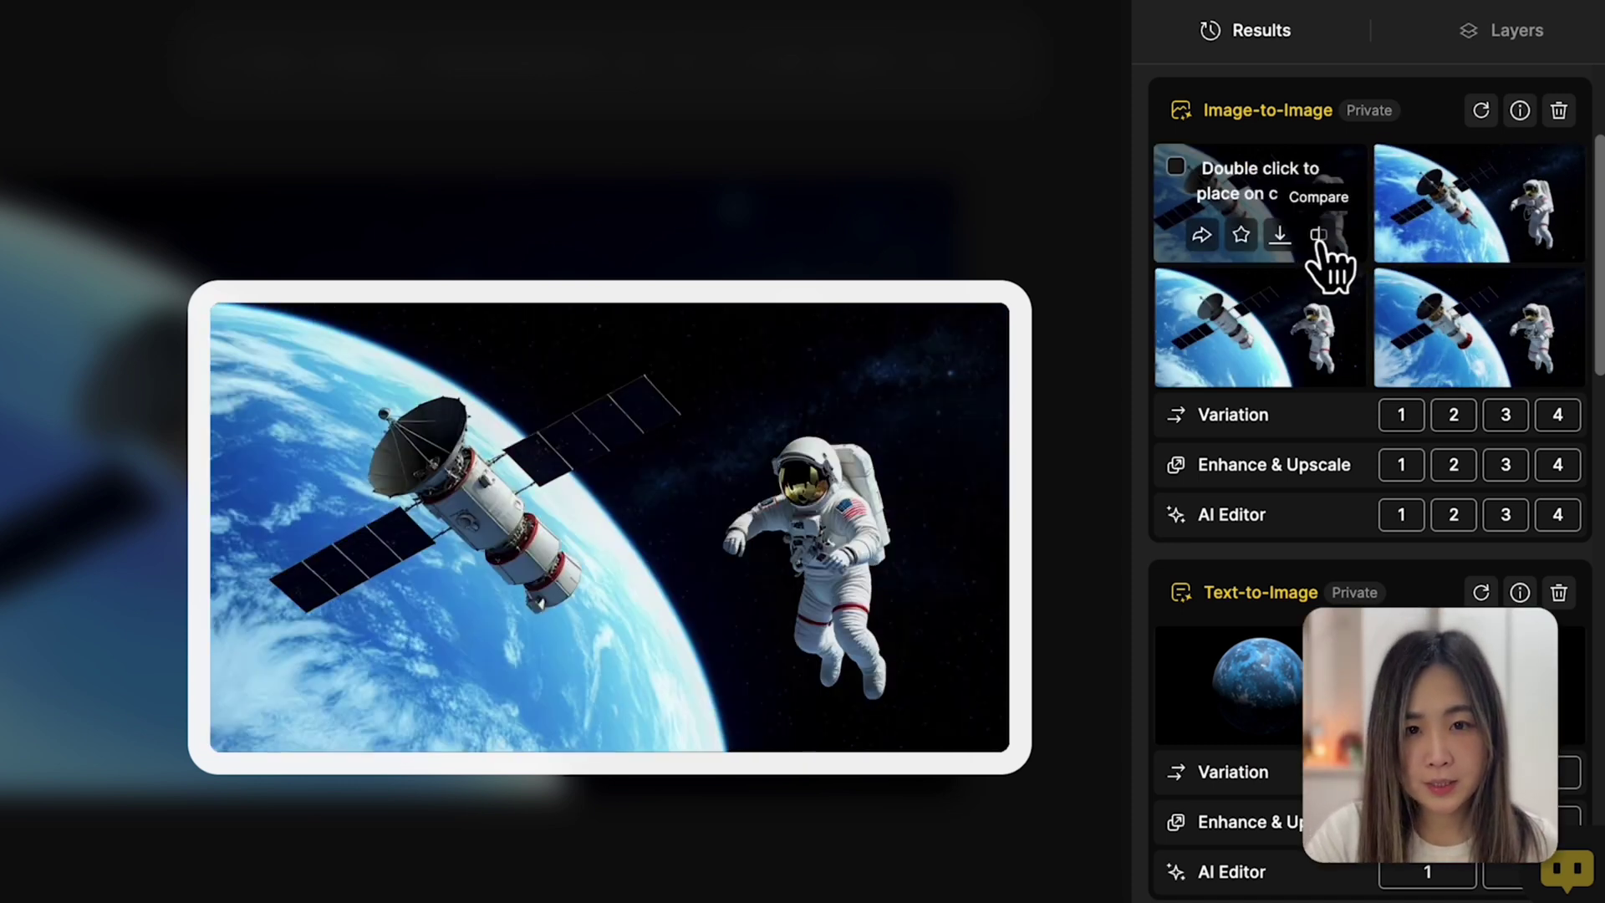
left_click(1319, 240)
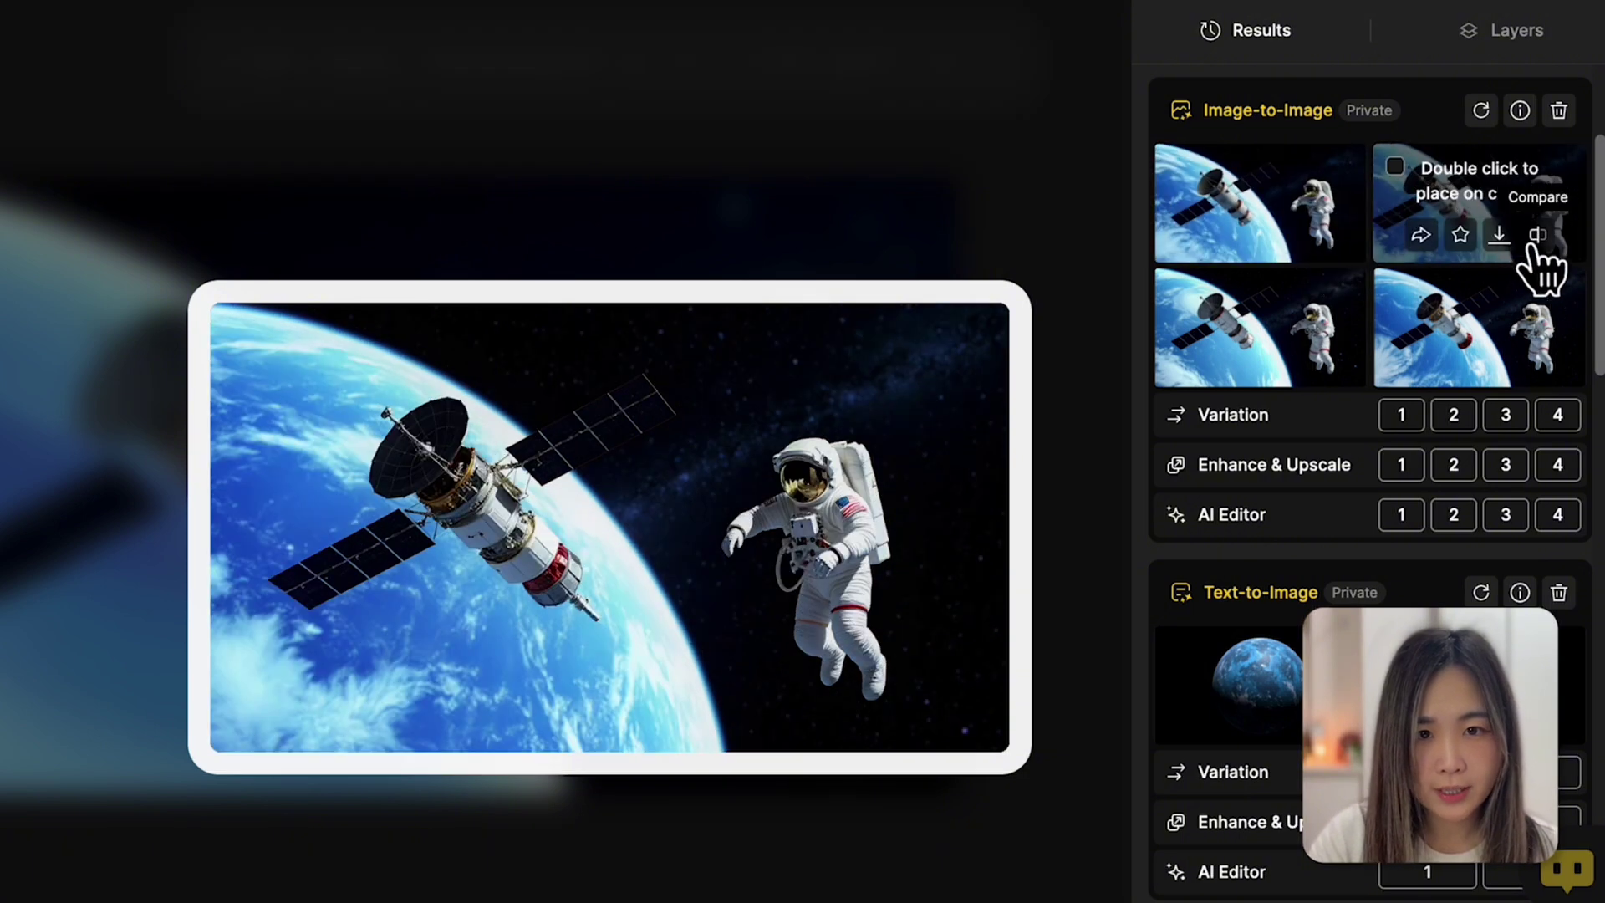